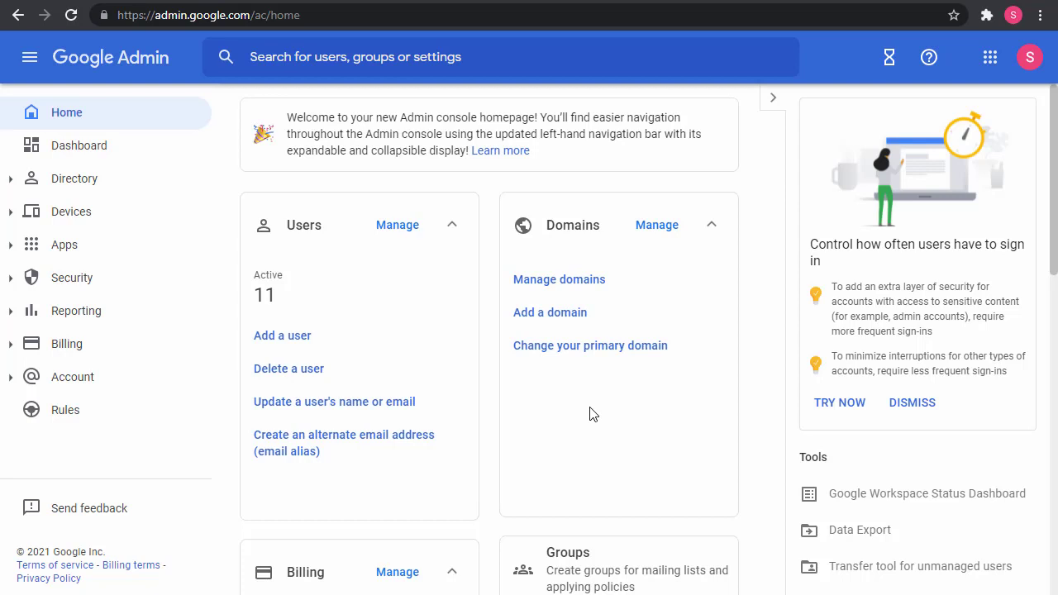
left_click(614, 430)
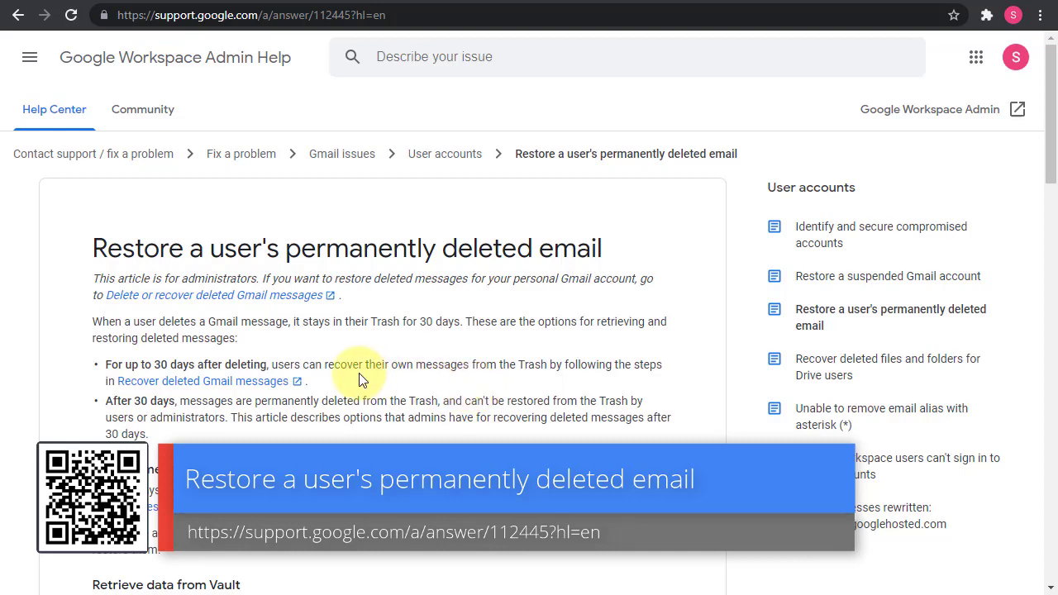
Step: Review the Gmail recovery options in the help article and jump to the "Restore Gmail data from the Admin console" instructions
scroll(360, 379, "down", 3)
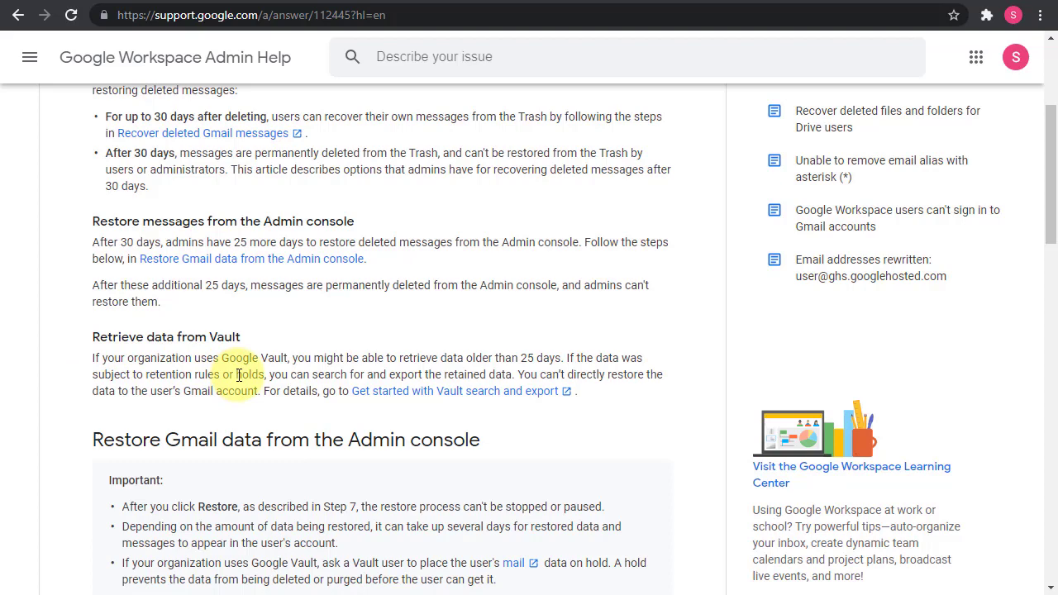
left_click(179, 260)
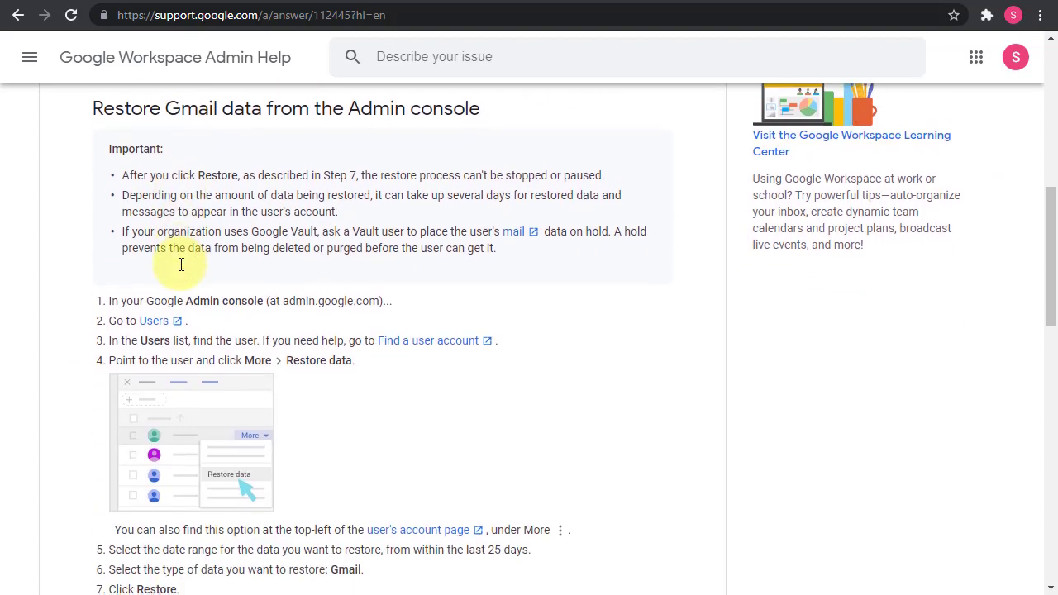
scroll(182, 272, "down", 2)
scroll(181, 271, "down", 3)
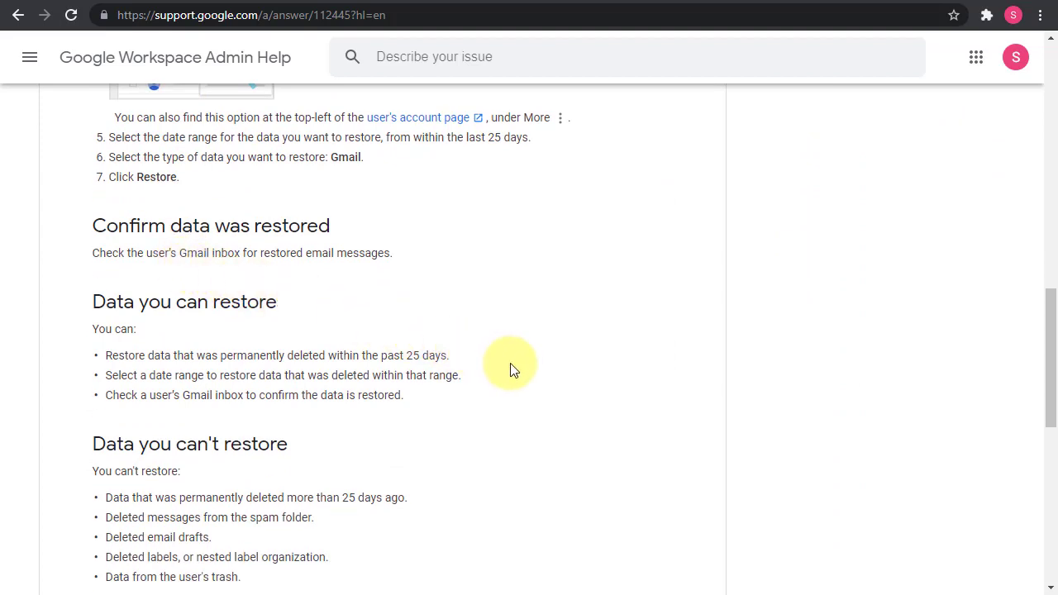
Step: Highlight the "Data you can restore" section and the "Data you can't restore" section in the article while reading them
left_click_drag(88, 303, 493, 397)
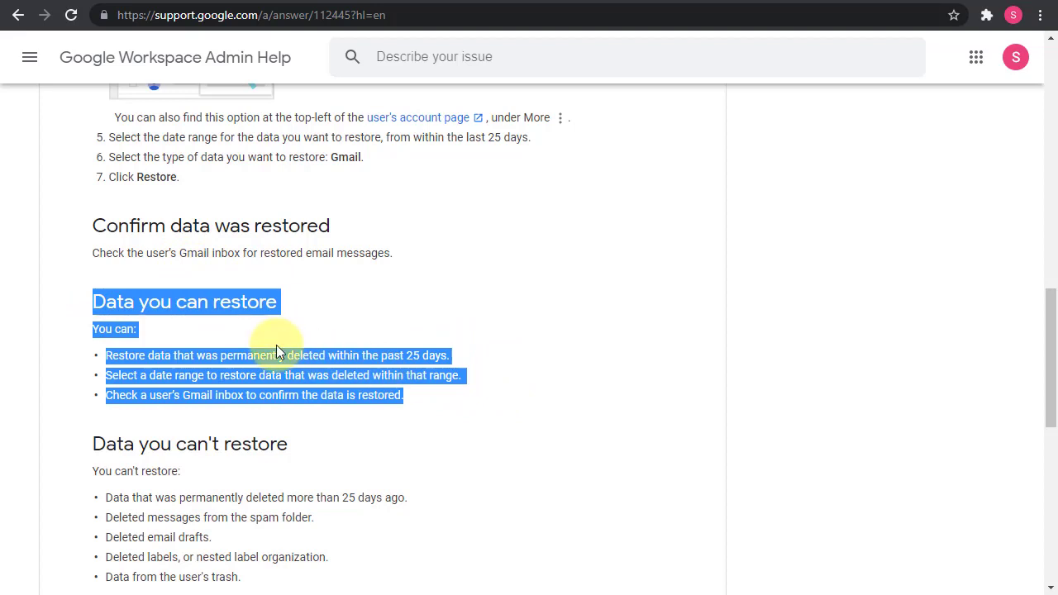
scroll(276, 347, "down", 1)
left_click_drag(53, 370, 369, 496)
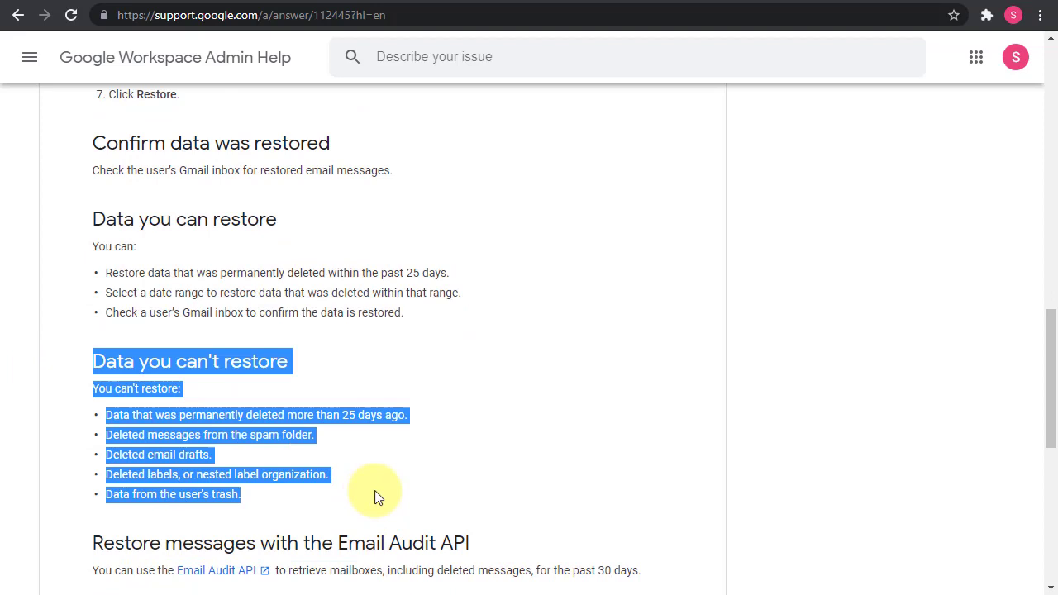
left_click(419, 484)
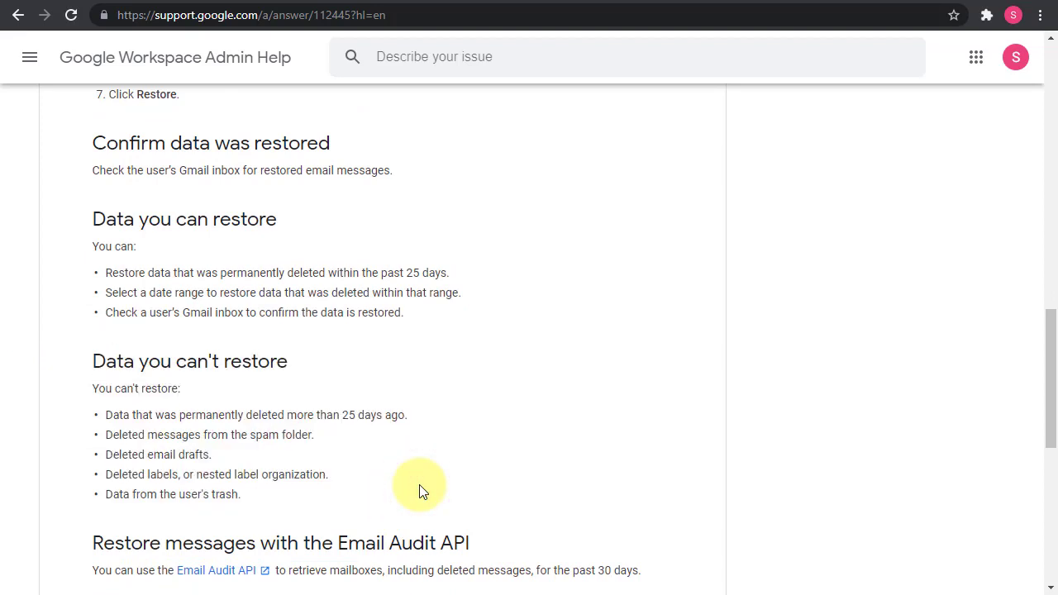
Step: Highlight the "Restore messages with the Email Audit API" section, clear the selection and return to the start of the article
scroll(420, 488, "down", 2)
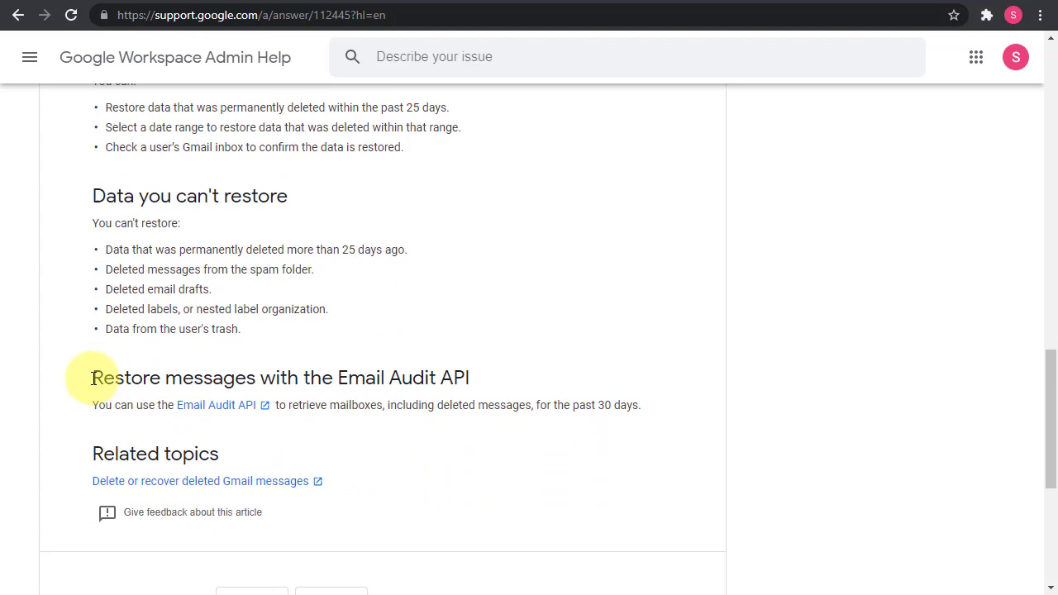
left_click_drag(92, 381, 668, 416)
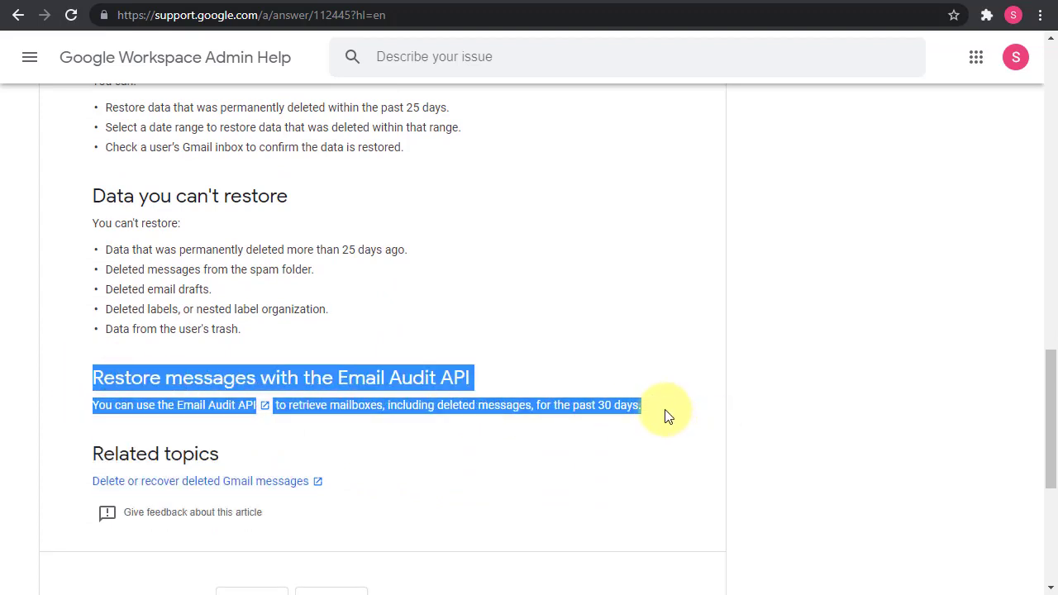
left_click(508, 353)
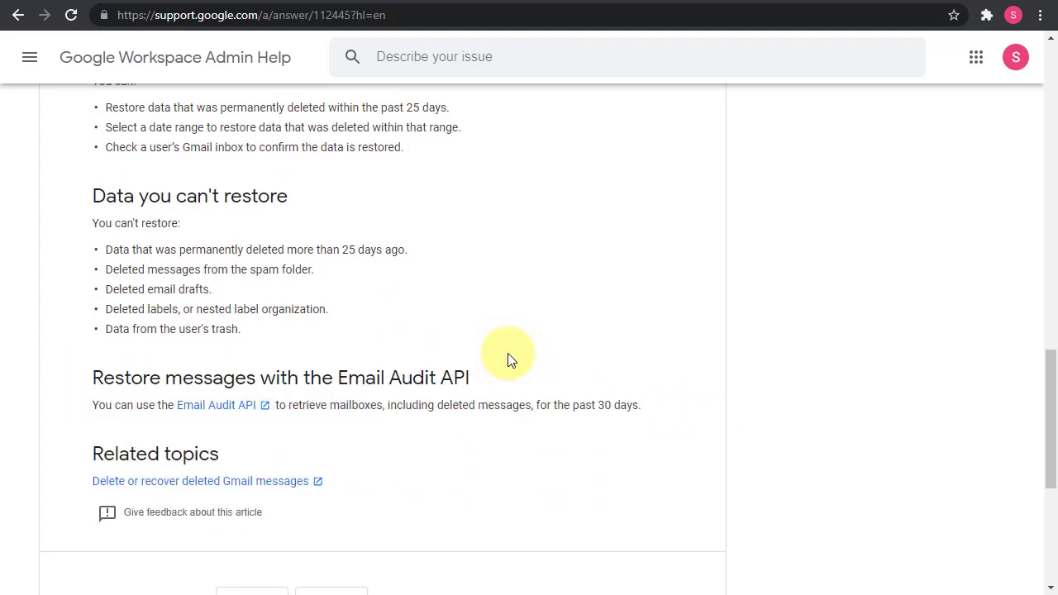
scroll(510, 357, "up", 15)
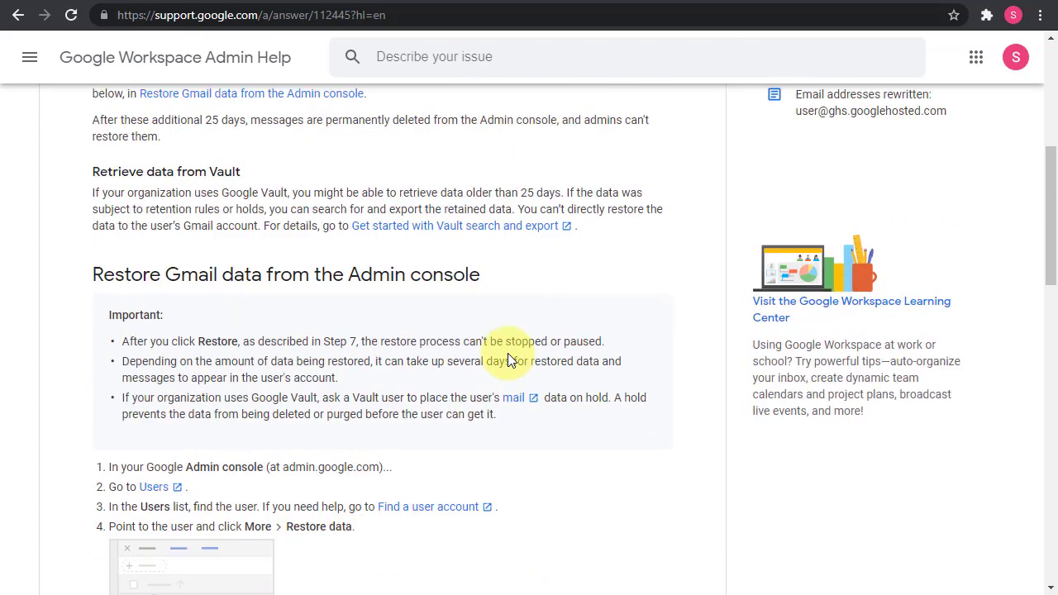
scroll(508, 355, "up", 4)
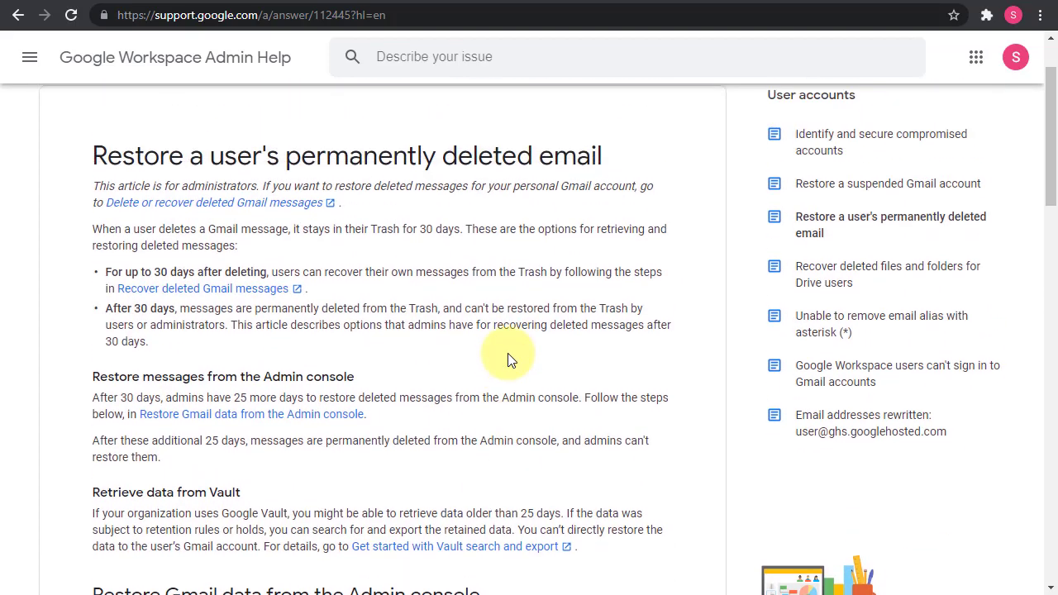
scroll(507, 355, "up", 1)
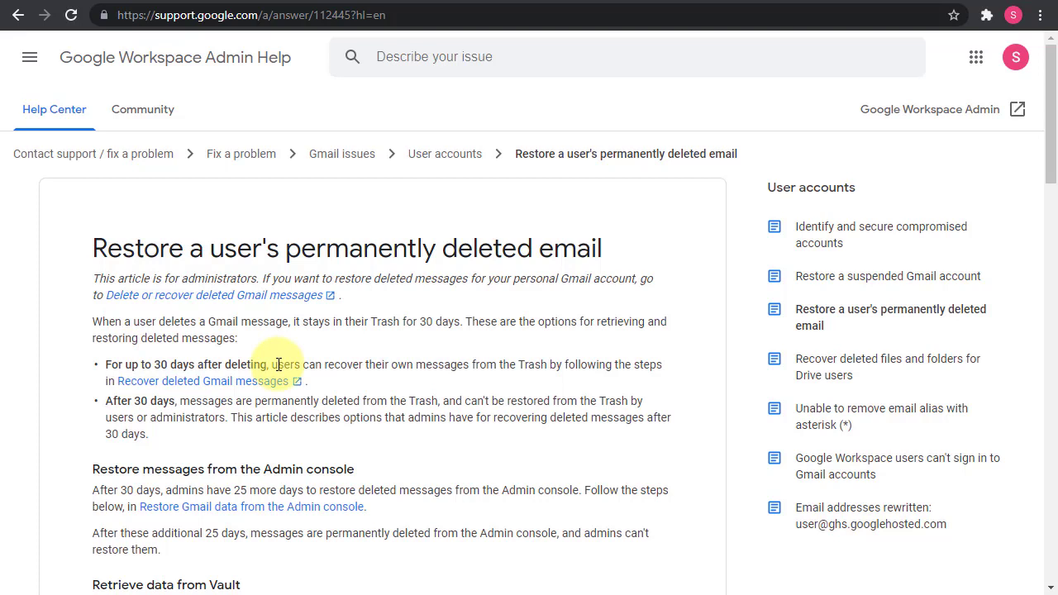
Step: Highlight the text on users recovering their own messages from the Trash and the "After 30 days" bullet, then deselect it
left_click_drag(278, 365, 628, 364)
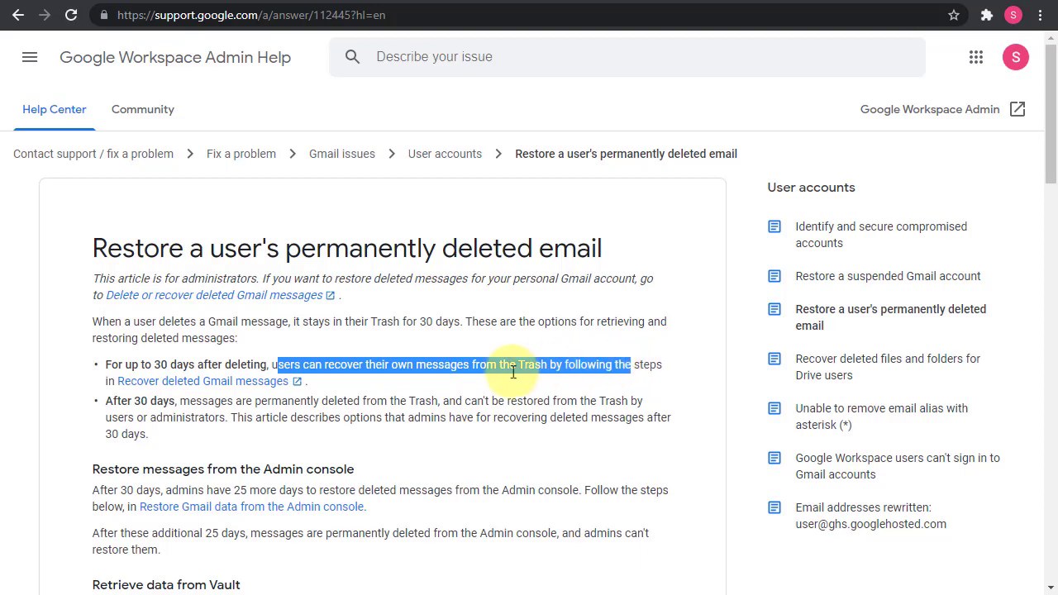
left_click_drag(104, 402, 147, 441)
left_click(674, 355)
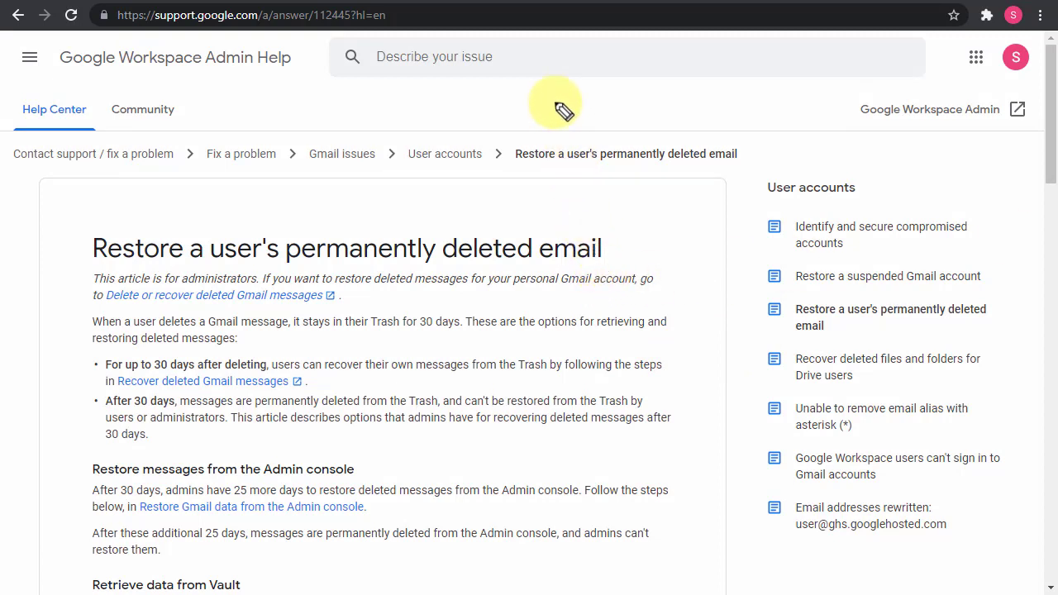
Step: Handwrite "User → Trash 30d" and the label "Ph 1" in red over the page header, underlining both
mouse_move(550, 81)
left_mouse_down()
mouse_move(557, 95)
mouse_move(570, 81)
left_mouse_up()
mouse_move(590, 81)
left_mouse_down()
mouse_move(593, 101)
mouse_move(708, 79)
mouse_move(806, 101)
left_mouse_up()
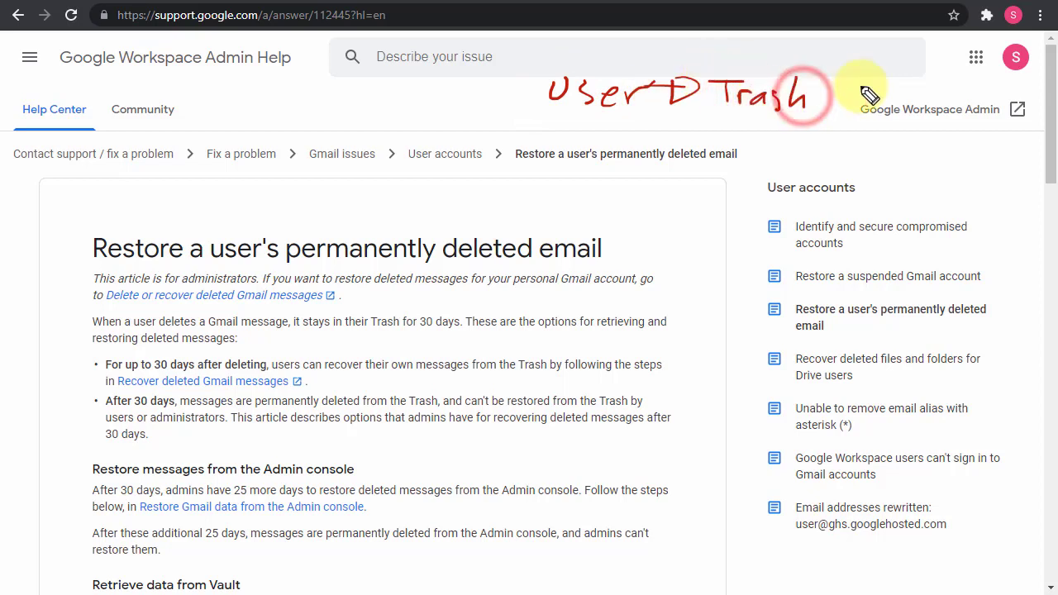
mouse_move(848, 73)
left_mouse_down()
mouse_move(869, 95)
mouse_move(897, 95)
mouse_move(883, 83)
left_mouse_up()
mouse_move(918, 83)
left_mouse_down()
mouse_move(923, 101)
mouse_move(831, 126)
mouse_move(545, 128)
left_mouse_up()
left_click_drag(368, 120, 389, 95)
left_click_drag(396, 91, 418, 116)
mouse_move(435, 98)
left_mouse_down()
mouse_move(438, 117)
mouse_move(456, 118)
left_mouse_up()
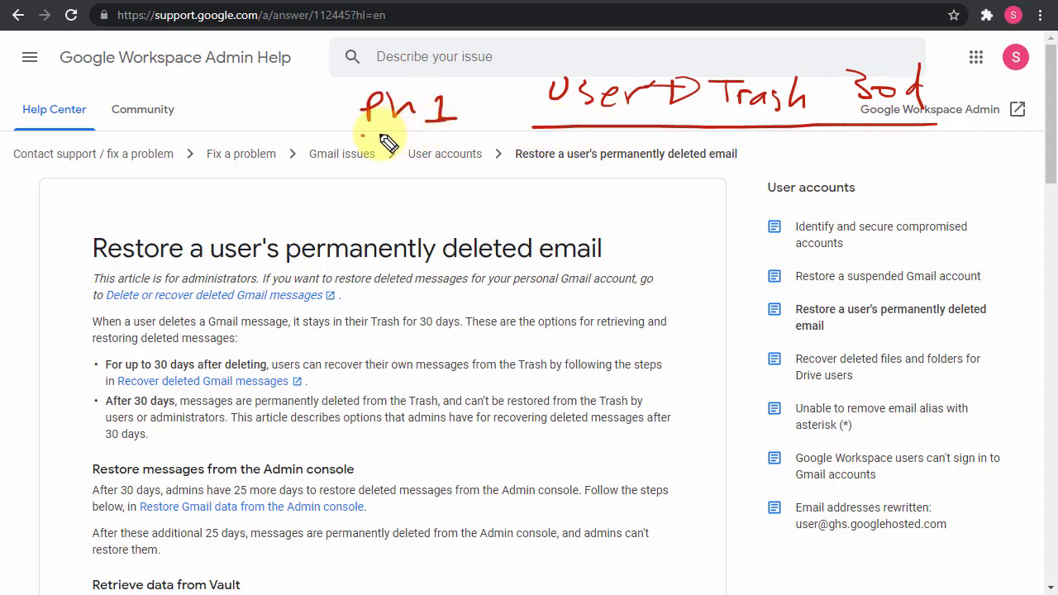
left_click_drag(362, 133, 476, 128)
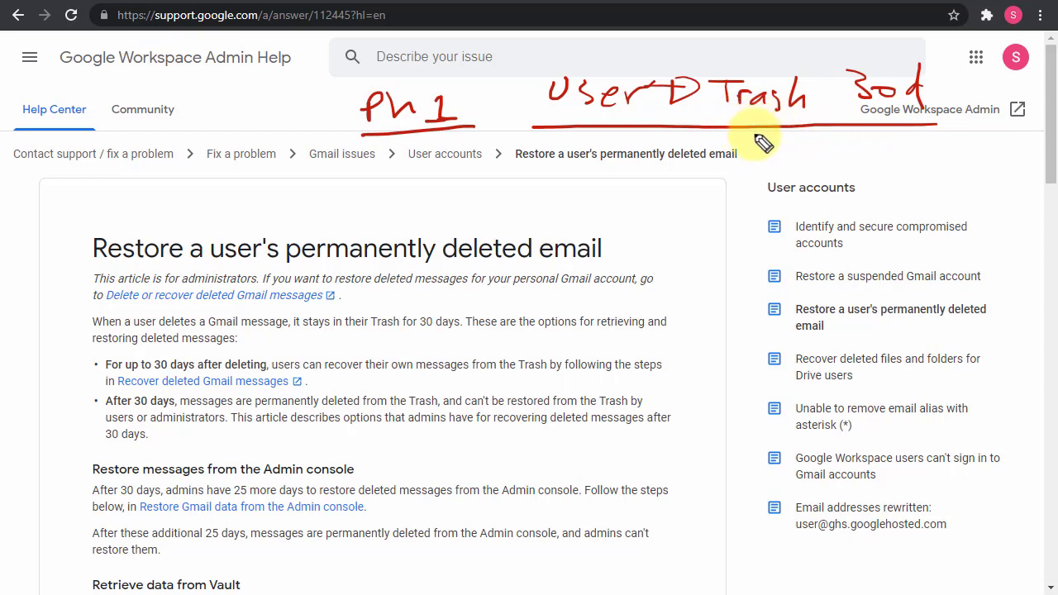
Step: Extend the handwritten diagram below "Trash" with a boxed "empty", "after 30", an underlined "25" and an arrow to "admin"
mouse_move(752, 136)
left_mouse_down()
mouse_move(768, 137)
mouse_move(750, 143)
left_mouse_up()
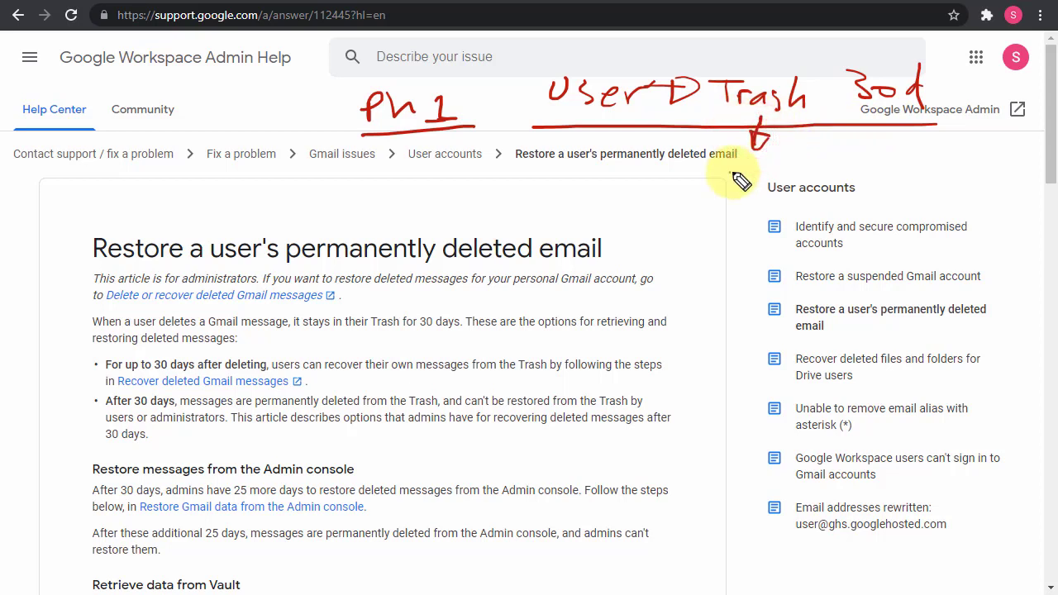
mouse_move(741, 181)
left_mouse_down()
mouse_move(869, 175)
mouse_move(824, 157)
mouse_move(702, 187)
mouse_move(787, 202)
mouse_move(851, 160)
mouse_move(871, 168)
left_mouse_up()
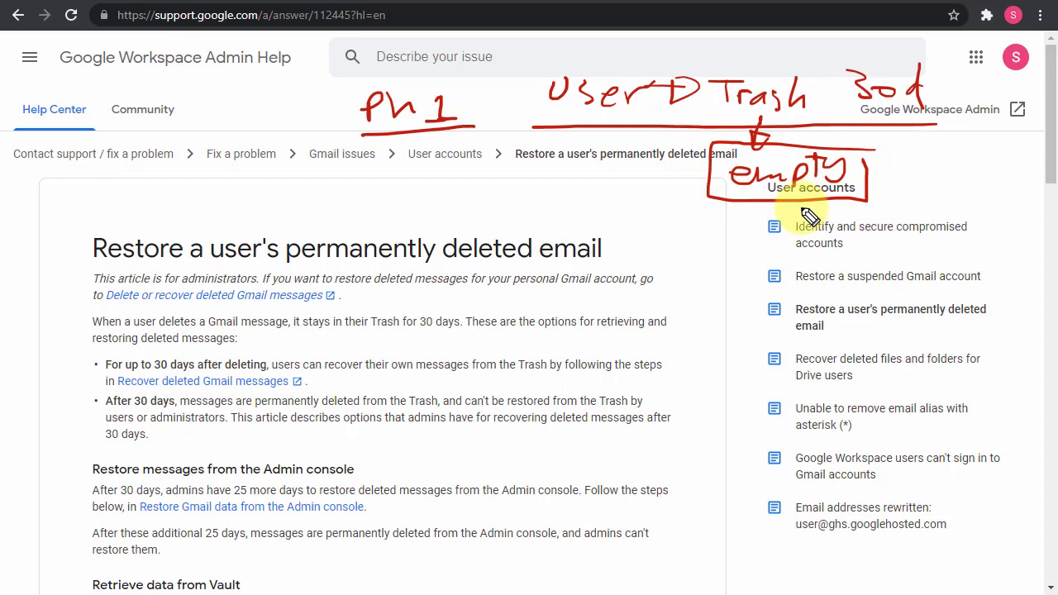
mouse_move(682, 244)
left_mouse_down()
mouse_move(827, 224)
mouse_move(854, 237)
mouse_move(893, 201)
mouse_move(910, 165)
mouse_move(901, 160)
left_mouse_up()
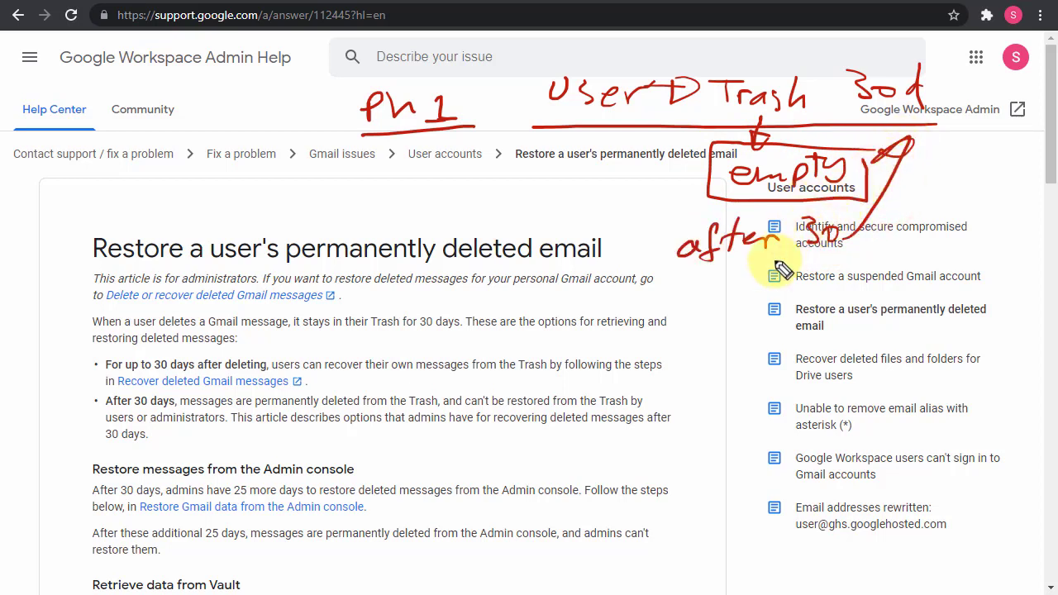
mouse_move(782, 269)
left_mouse_down()
mouse_move(721, 264)
mouse_move(699, 331)
mouse_move(732, 329)
mouse_move(686, 337)
left_mouse_up()
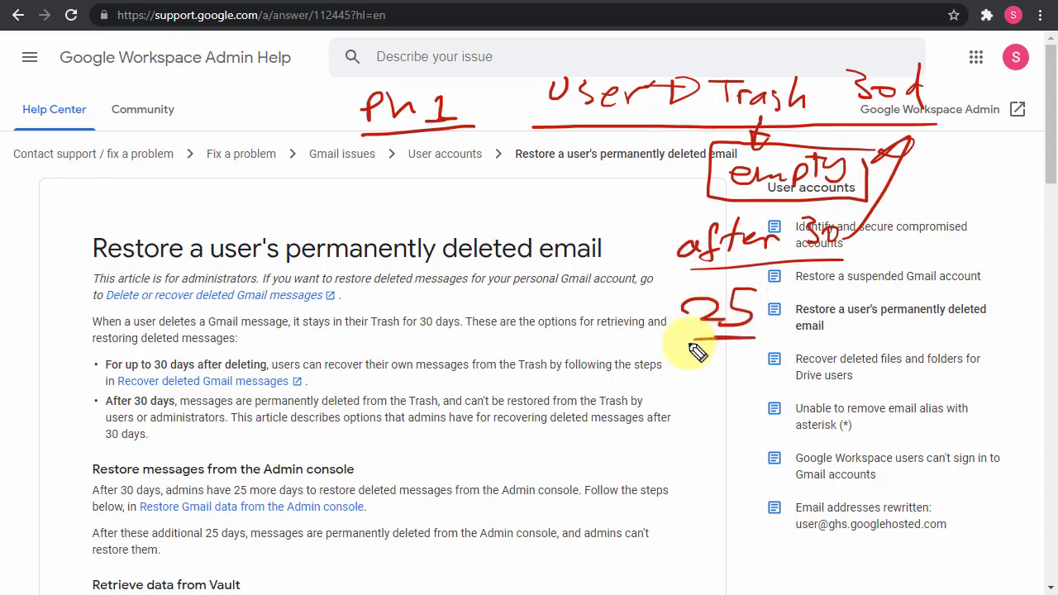
mouse_move(720, 374)
left_mouse_down()
mouse_move(744, 376)
mouse_move(685, 425)
mouse_move(699, 416)
mouse_move(746, 426)
mouse_move(751, 416)
mouse_move(777, 430)
left_mouse_up()
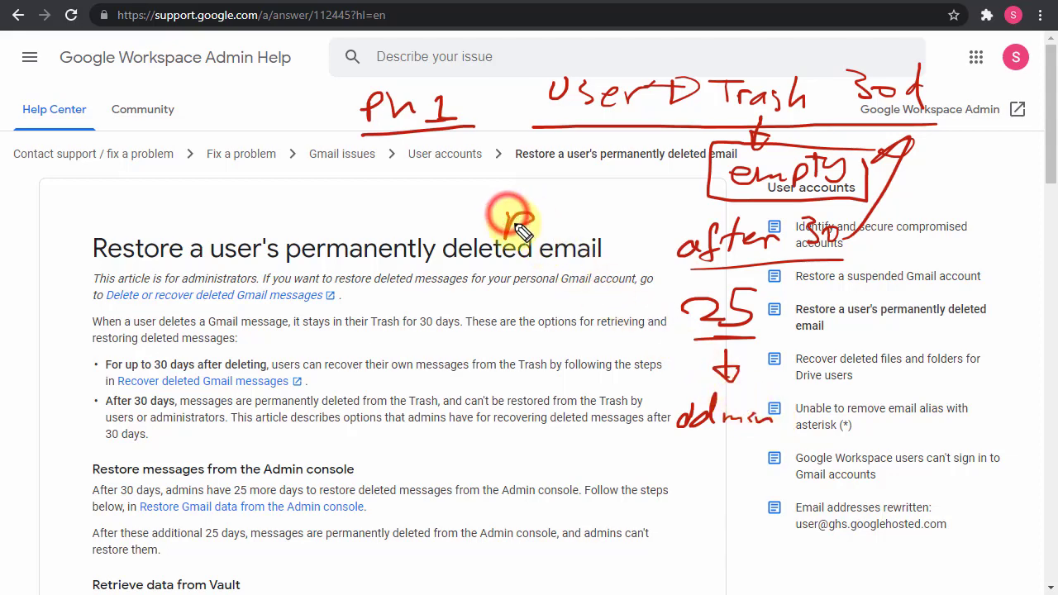
Step: Label the second stage "Phase 2" with a large bracket, box the "25" and draw a dividing line beneath "admin"
mouse_move(506, 212)
left_mouse_down()
mouse_move(583, 240)
mouse_move(635, 237)
mouse_move(664, 250)
left_mouse_up()
mouse_move(664, 145)
left_mouse_down()
mouse_move(619, 354)
mouse_move(673, 434)
left_mouse_up()
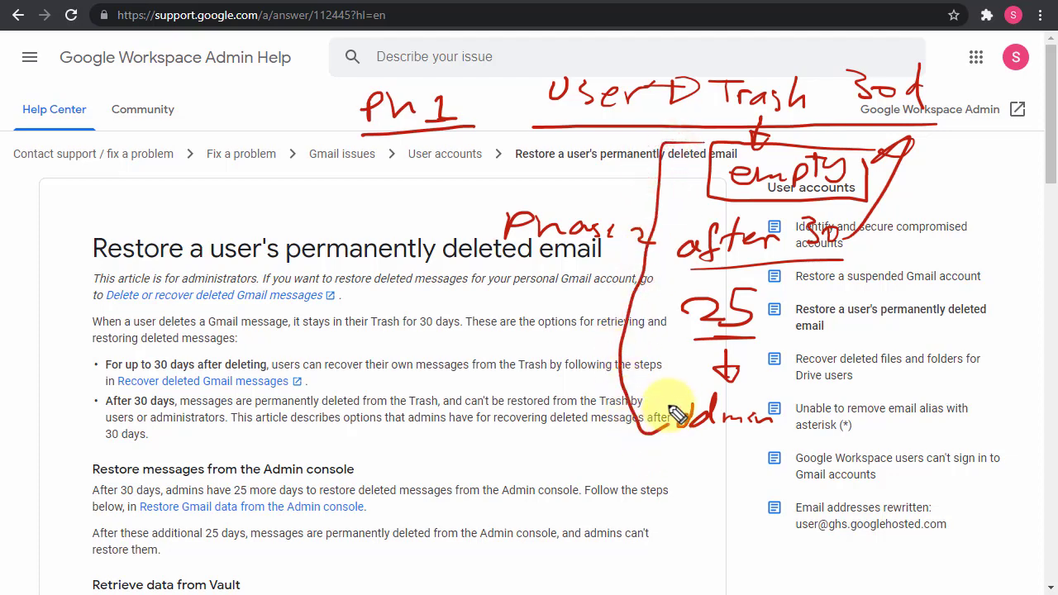
mouse_move(673, 332)
left_mouse_down()
mouse_move(757, 282)
mouse_move(754, 335)
left_mouse_up()
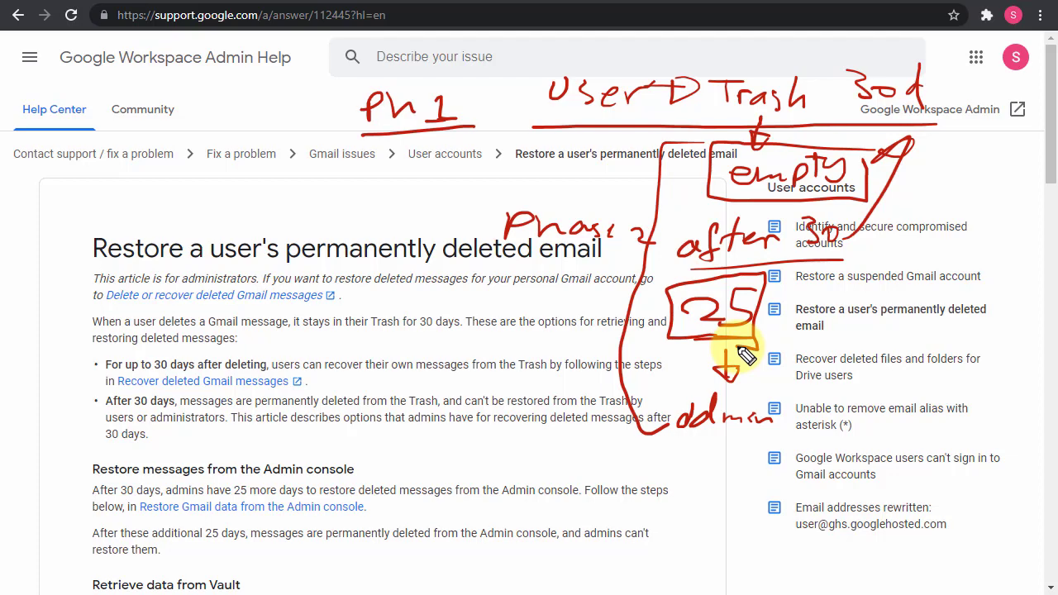
left_click_drag(517, 460, 918, 432)
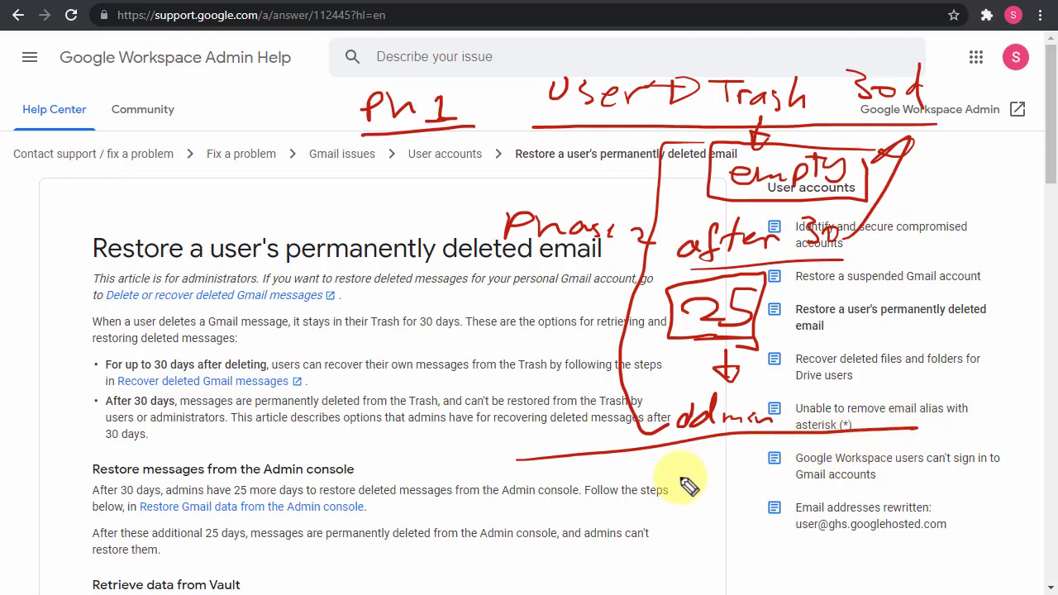
Step: Handwrite "after 25" above "Vault" with a separating line, bracket them as "Ph 3", and clear all the annotations
left_click_drag(664, 484, 734, 478)
left_click_drag(762, 468, 802, 490)
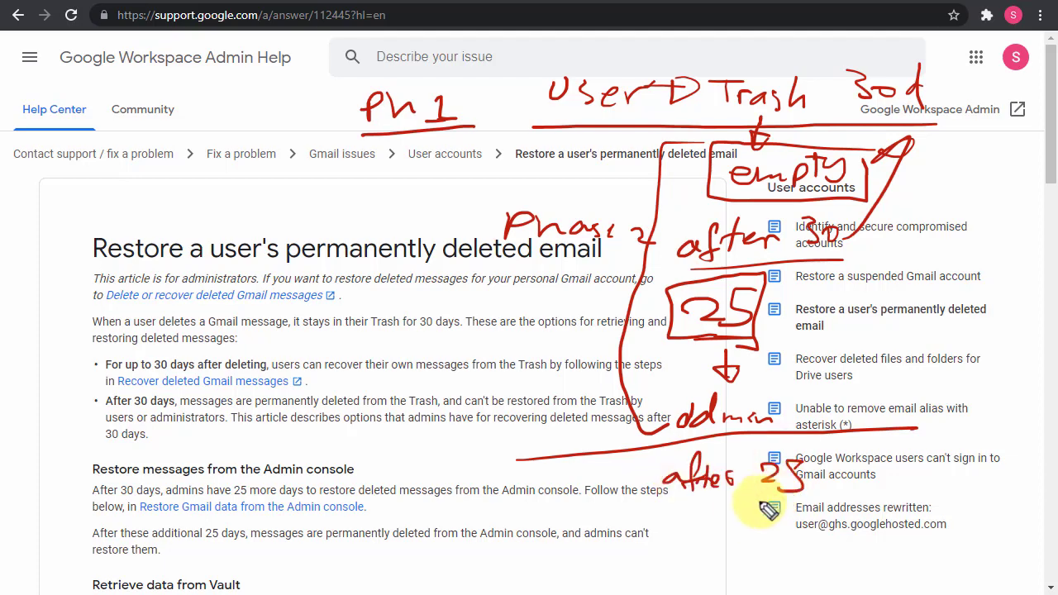
left_click_drag(680, 516, 837, 506)
mouse_move(670, 533)
left_mouse_down()
mouse_move(720, 557)
mouse_move(770, 552)
mouse_move(787, 536)
left_mouse_up()
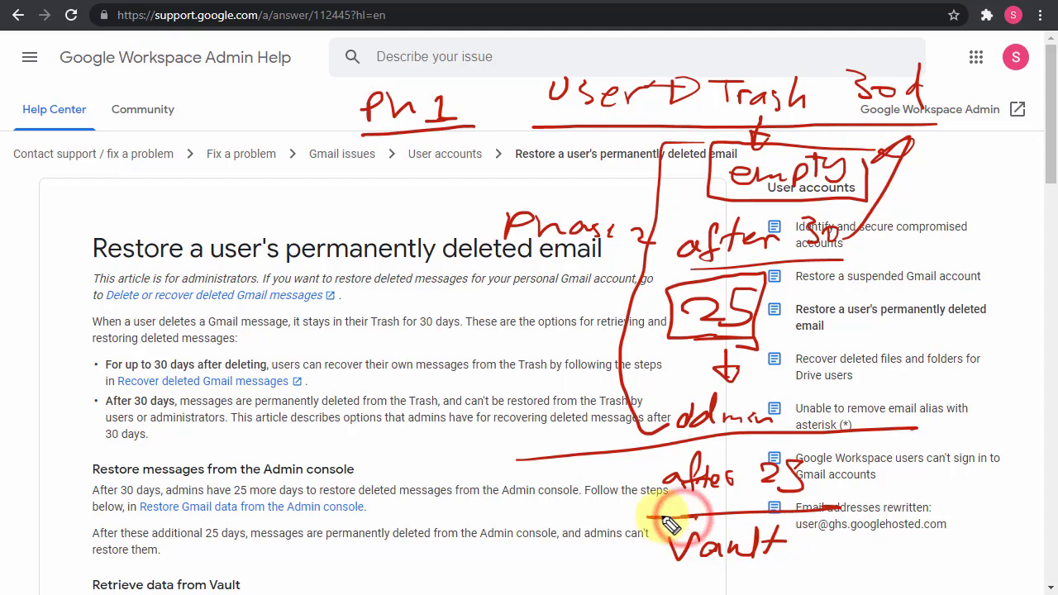
left_click_drag(680, 518, 639, 518)
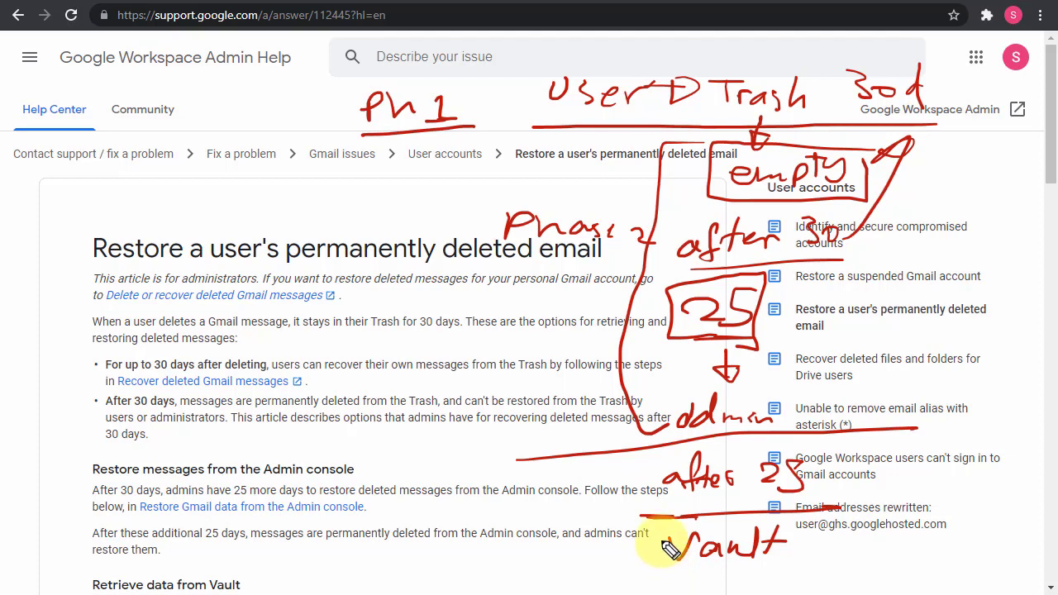
mouse_move(657, 462)
left_mouse_down()
mouse_move(616, 467)
mouse_move(620, 563)
left_mouse_up()
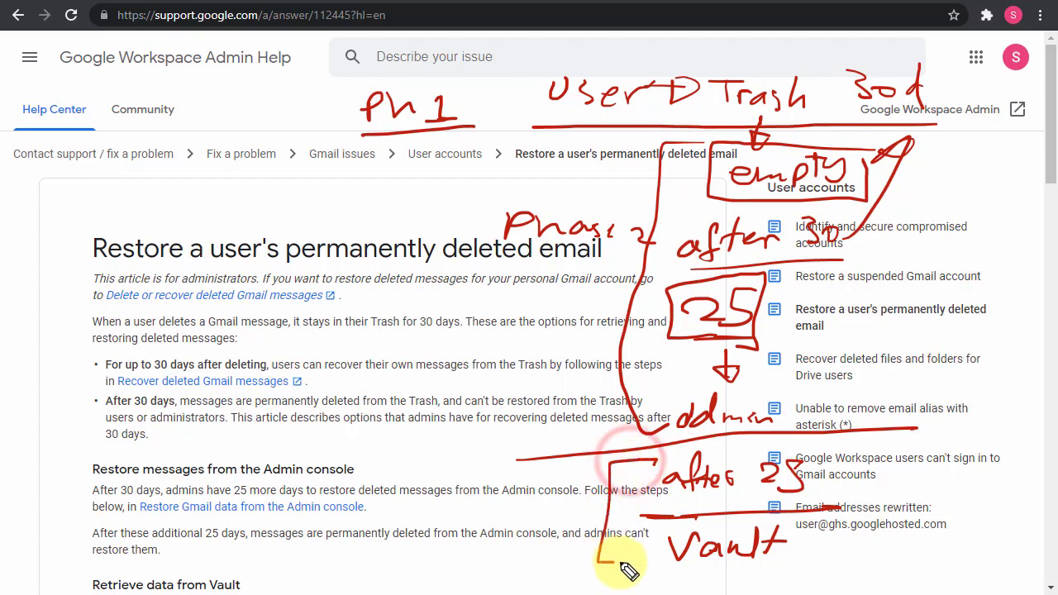
mouse_move(494, 517)
left_mouse_down()
mouse_move(553, 510)
mouse_move(571, 533)
left_mouse_up()
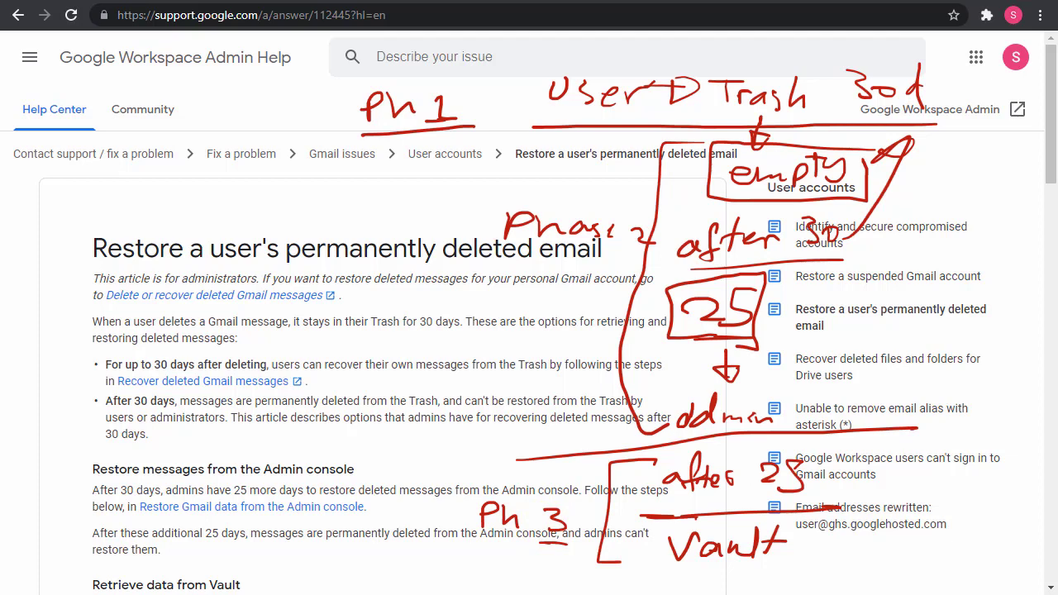
key("Escape")
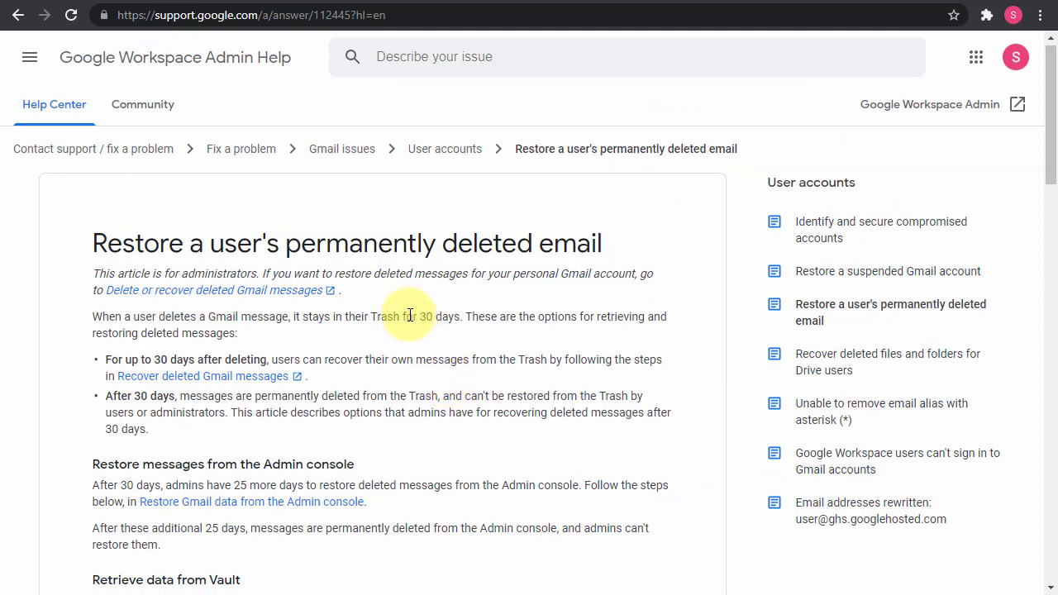
Step: Go to the article "Recover deleted files and folders for Drive users" and mark the wording about a user emptying their trash
scroll(406, 312, "down", 1)
scroll(416, 315, "up", 1)
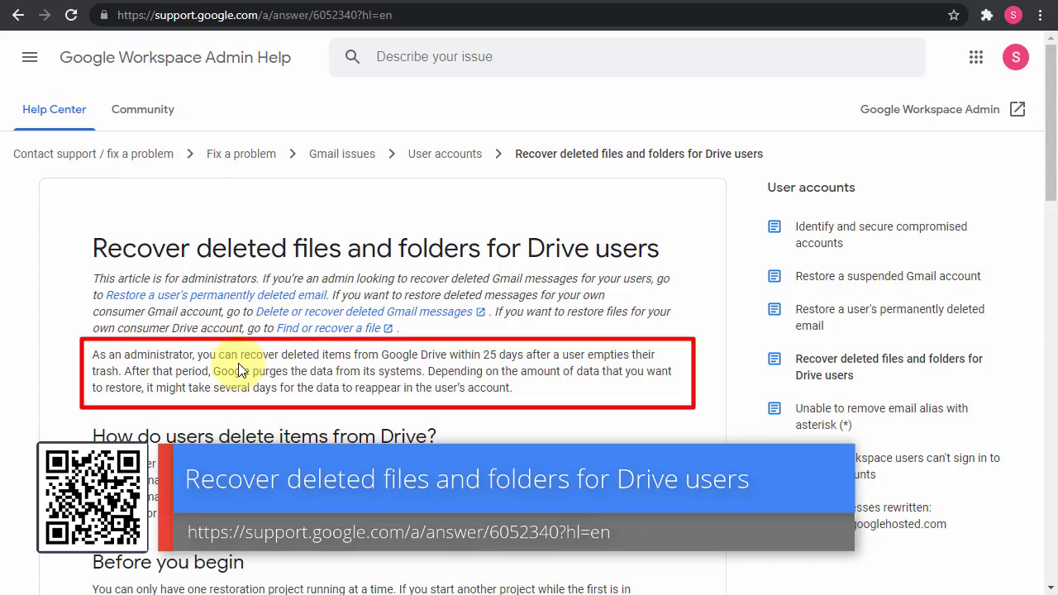
left_click_drag(643, 354, 122, 374)
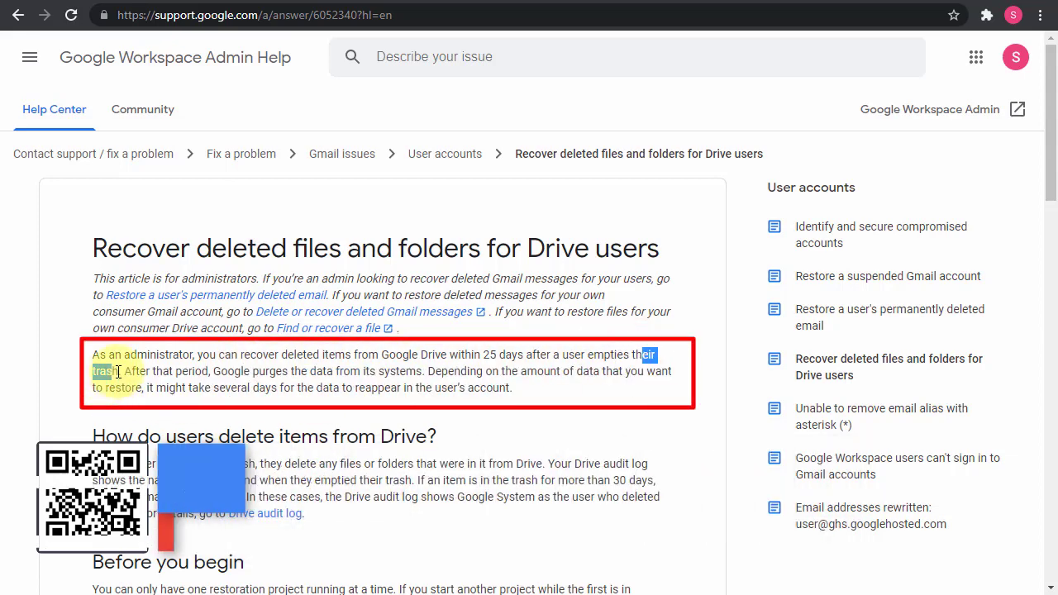
left_click(115, 415)
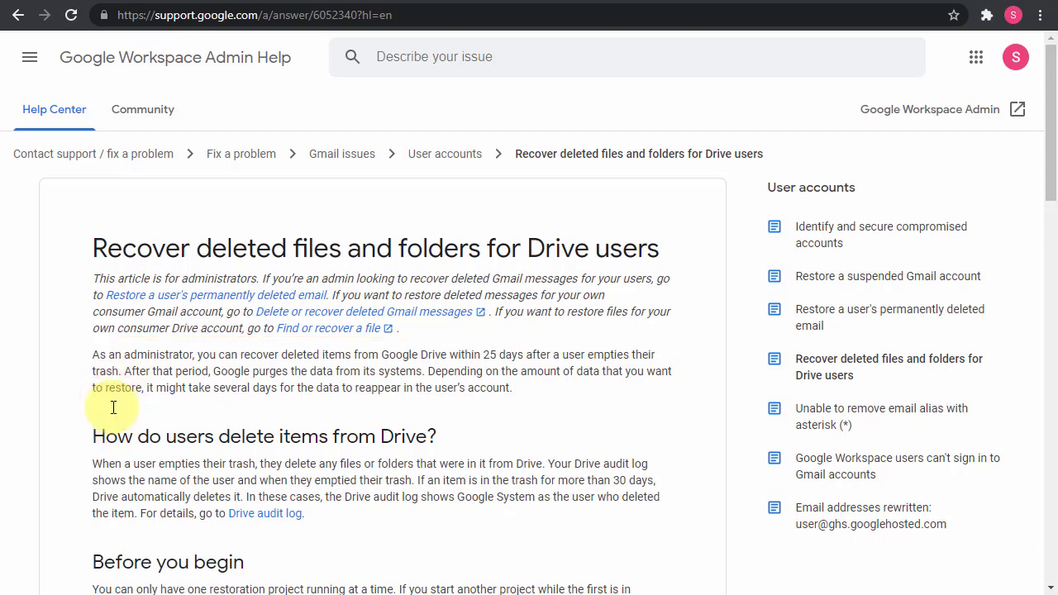
Step: Review the Drive recovery article's wording on the 25-day window, the restore restrictions and the section on organizations using Google Vault
left_click_drag(335, 354, 582, 352)
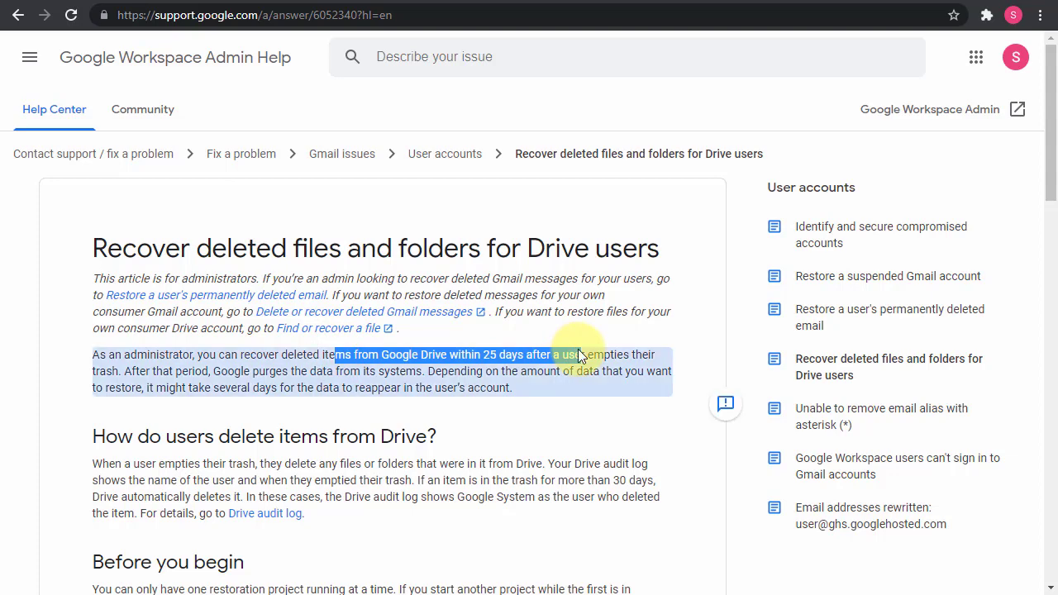
left_click(544, 496)
scroll(519, 471, "down", 5)
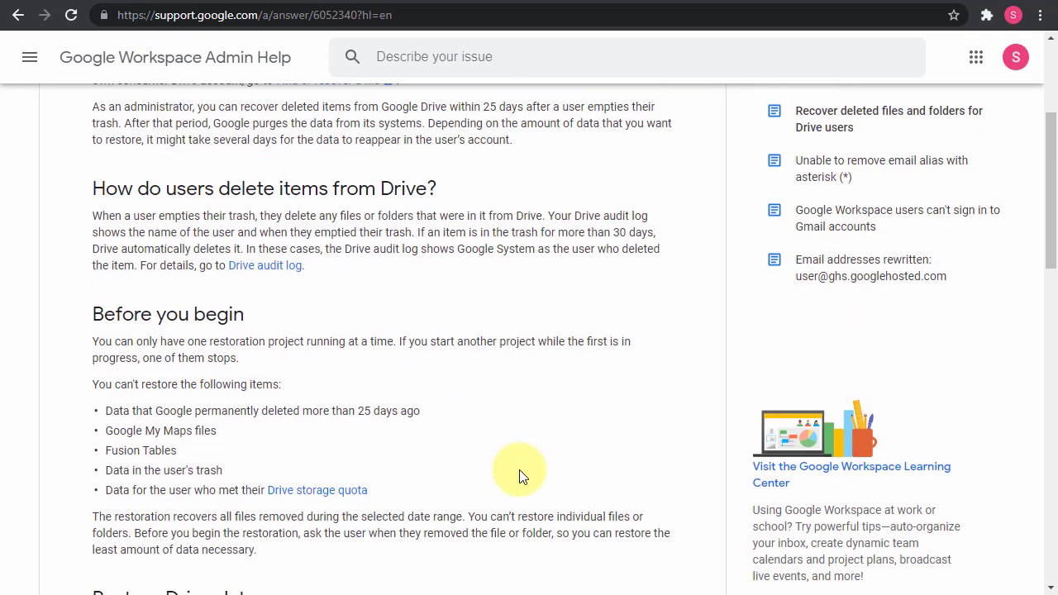
scroll(406, 434, "down", 5)
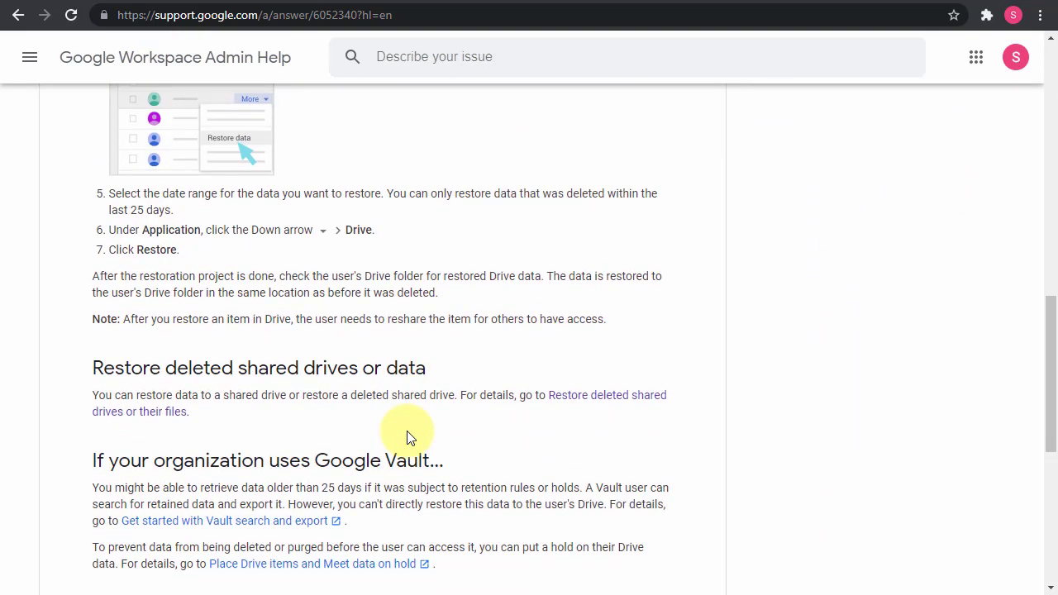
left_click_drag(444, 378, 99, 378)
left_click(156, 389)
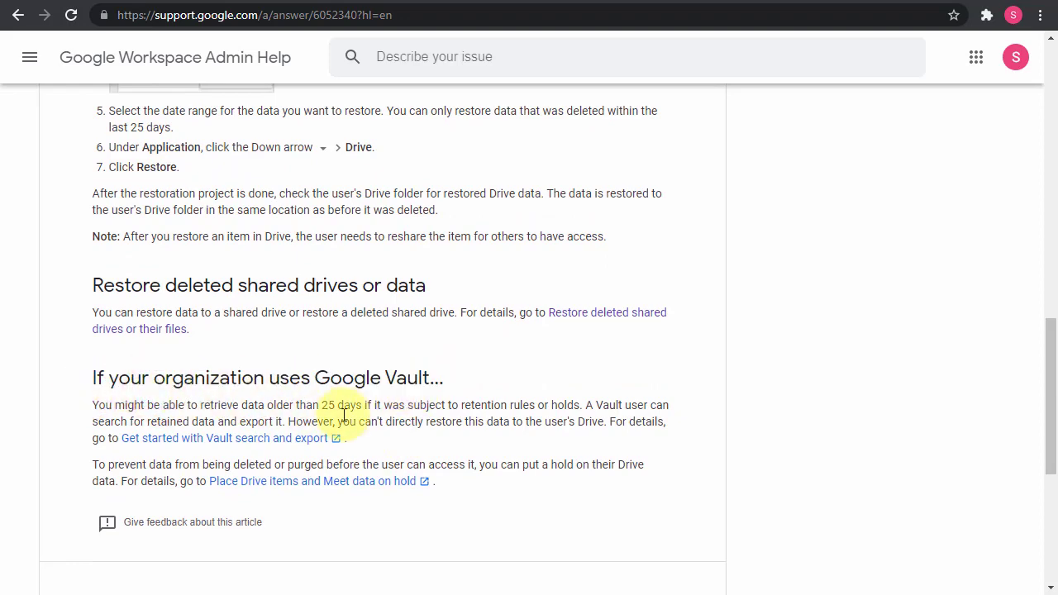
scroll(354, 422, "up", 2)
scroll(354, 423, "up", 7)
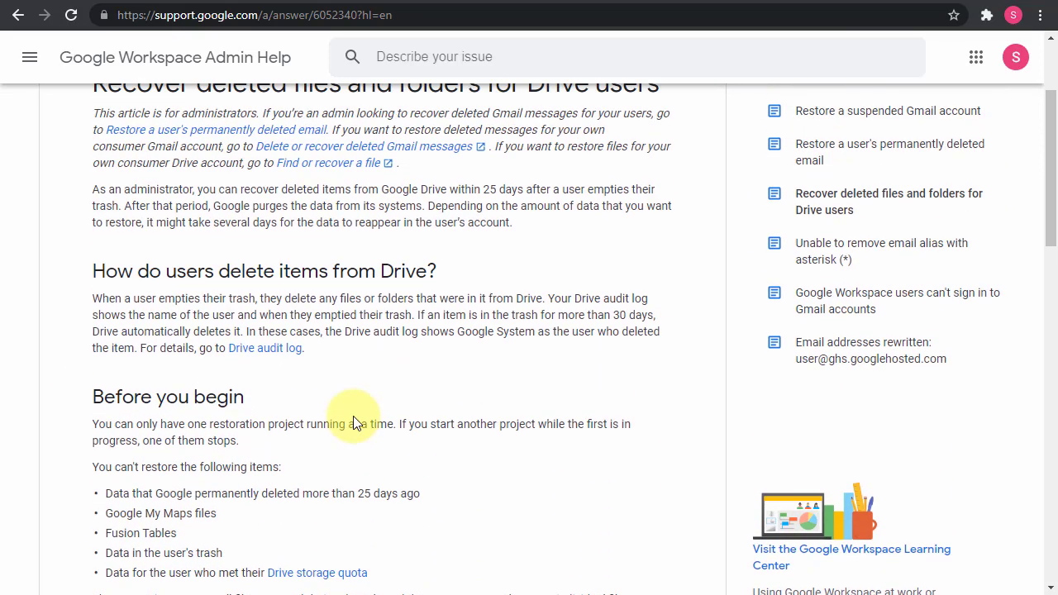
scroll(355, 417, "up", 1)
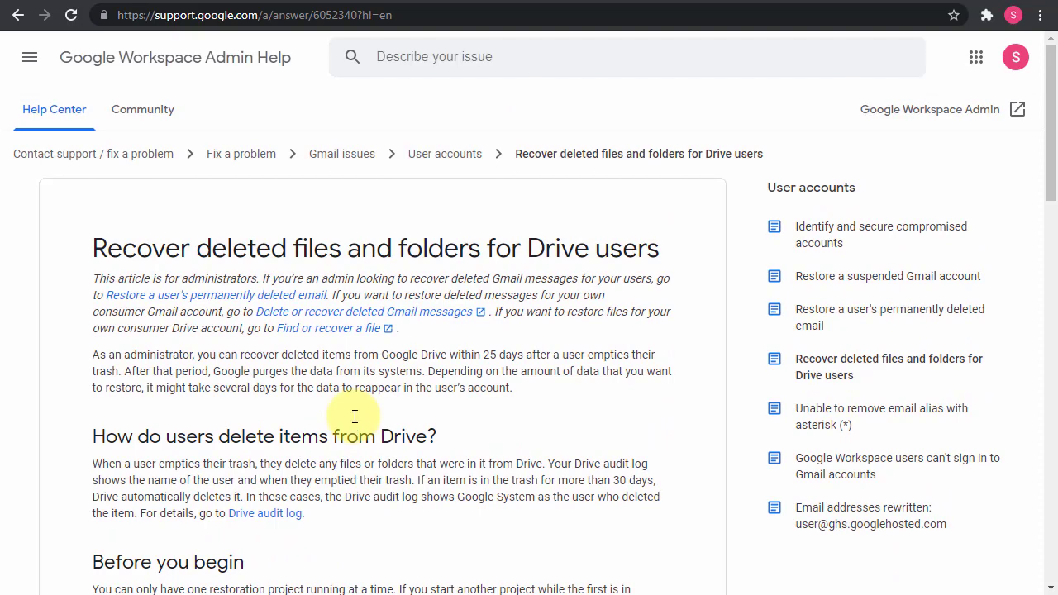
scroll(355, 417, "down", 7)
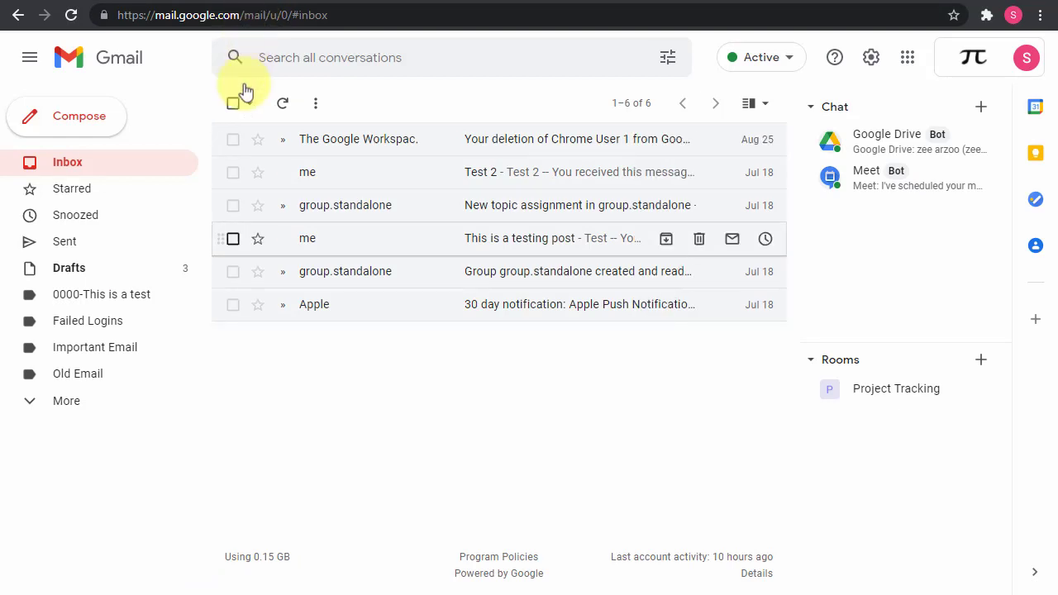
Step: In the Gmail inbox, move the two conversations from group.standalone to the trash
left_click(231, 209)
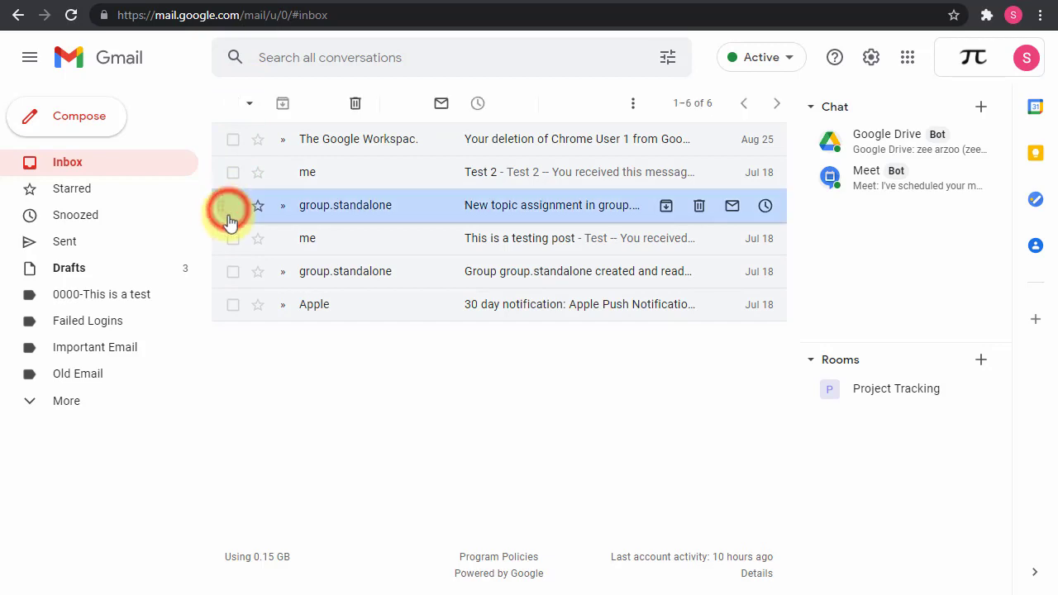
left_click(230, 273)
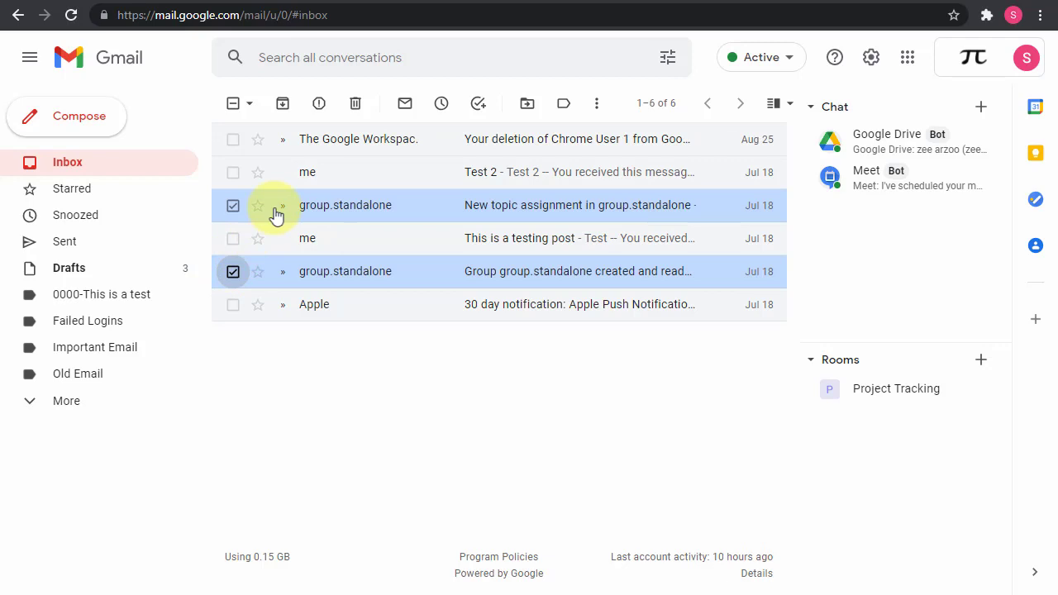
left_click(356, 108)
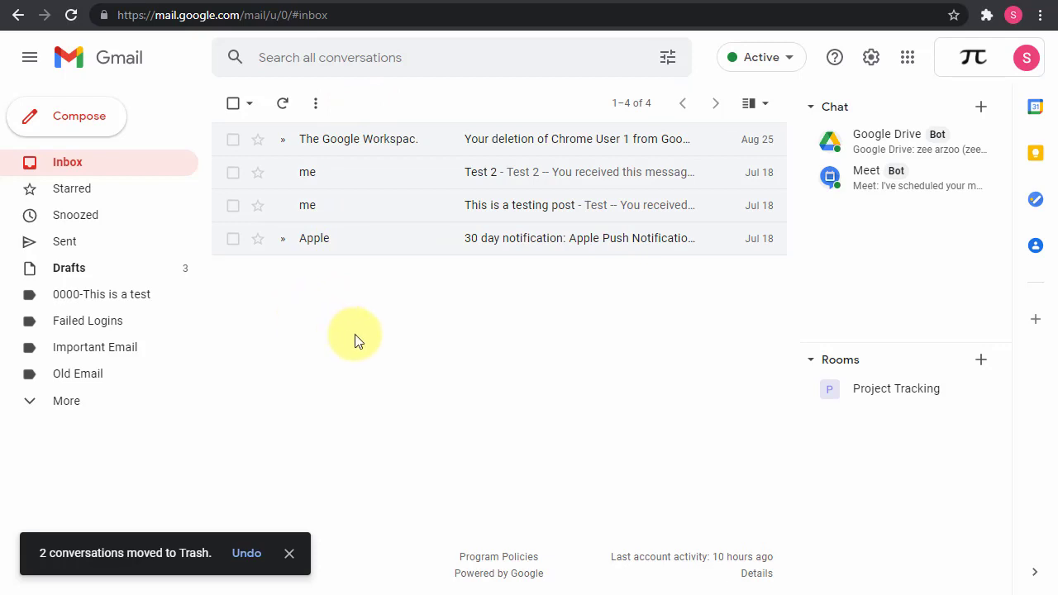
Step: Expand the Gmail folder list and open the Trash folder
left_click(63, 411)
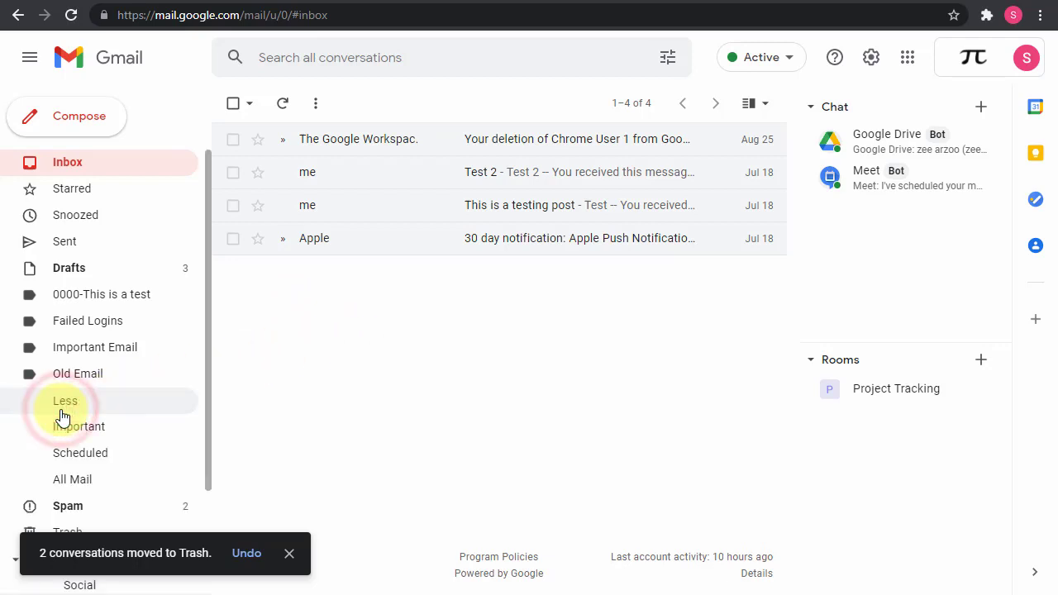
scroll(66, 413, "down", 3)
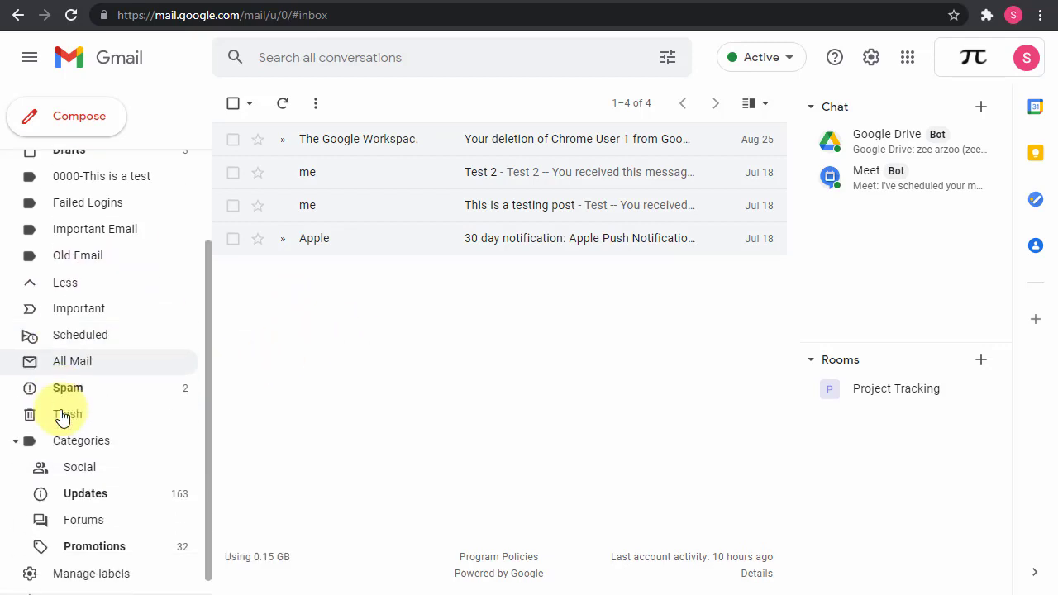
left_click(121, 402)
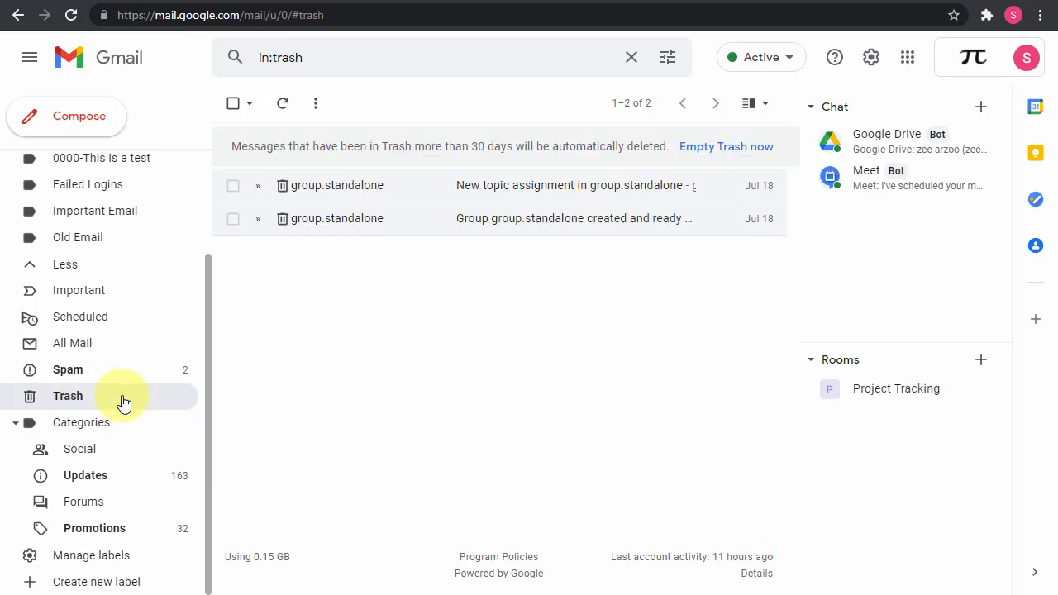
Step: Select both group.standalone conversations in Trash and delete them forever
left_click(233, 185)
left_click(233, 220)
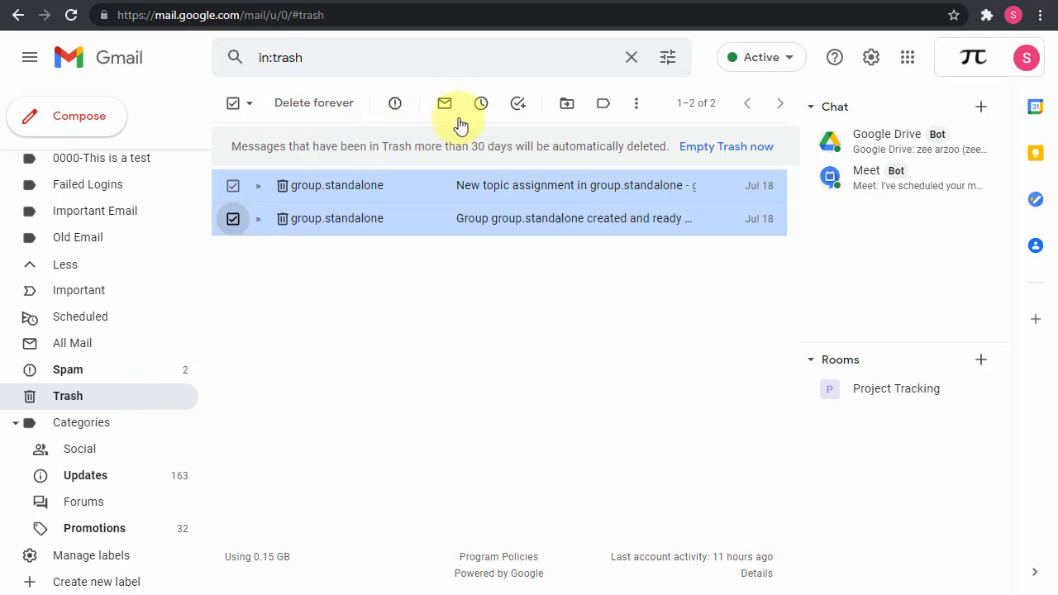
left_click(637, 104)
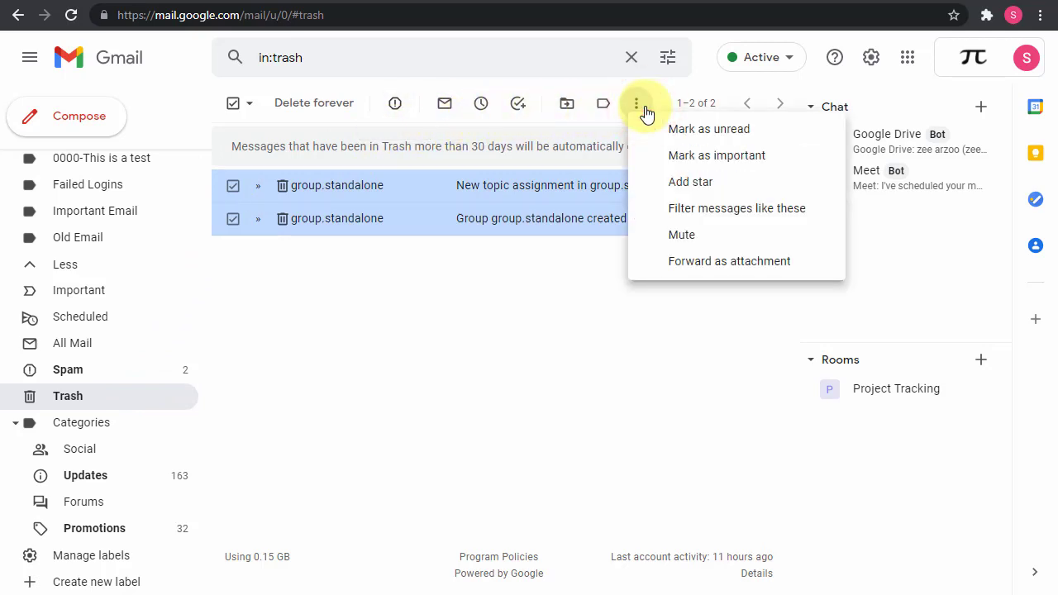
left_click(493, 321)
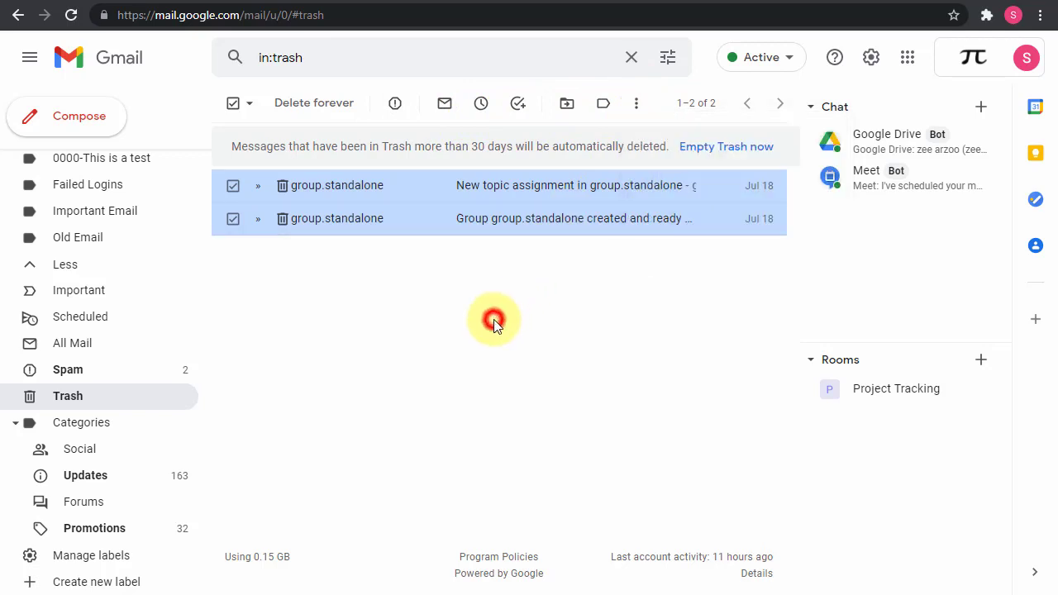
right_click(444, 227)
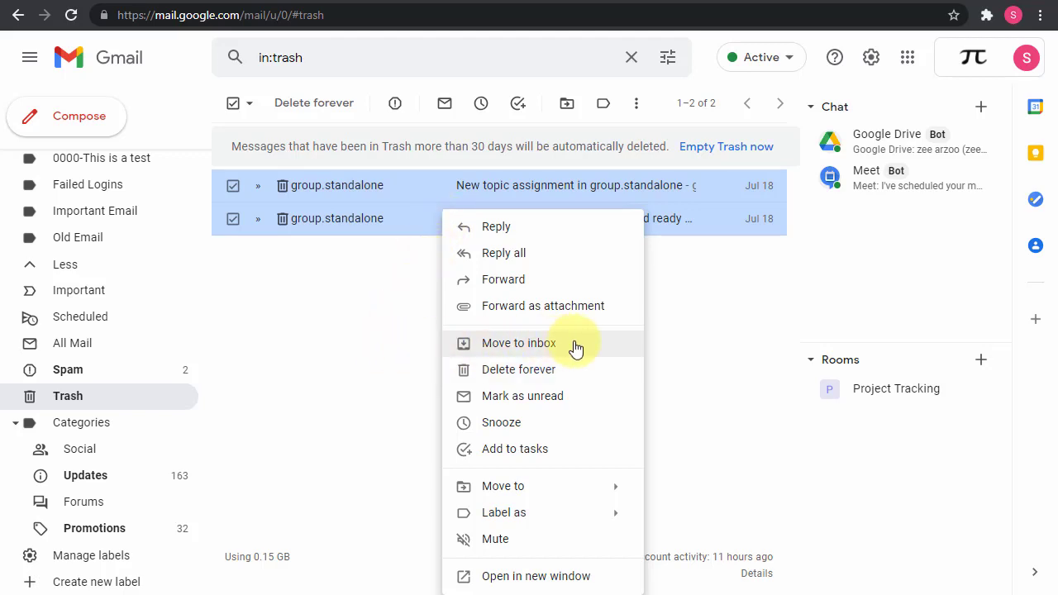
key("Down")
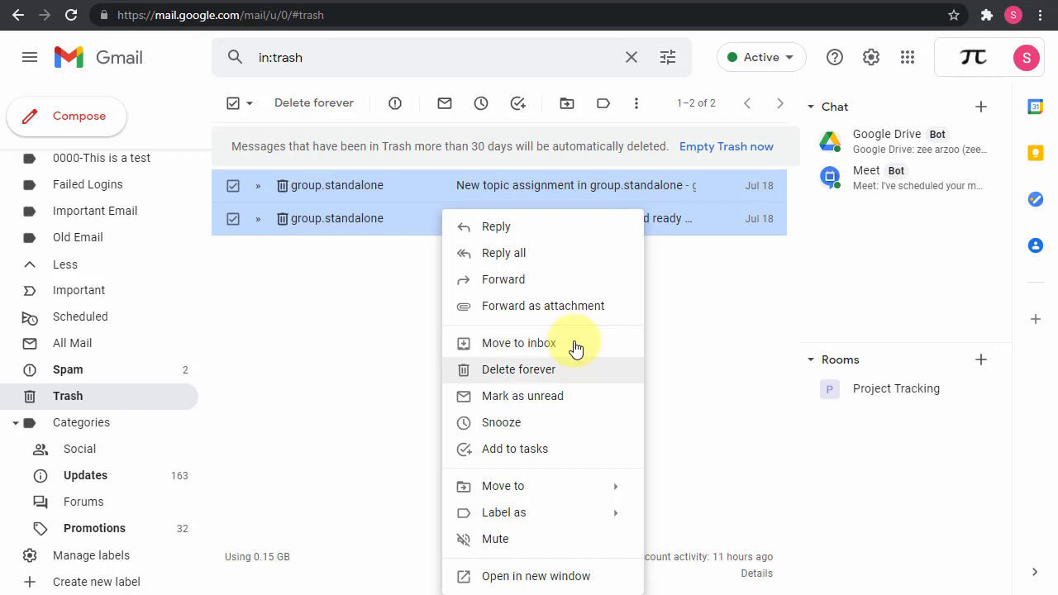
left_click(517, 372)
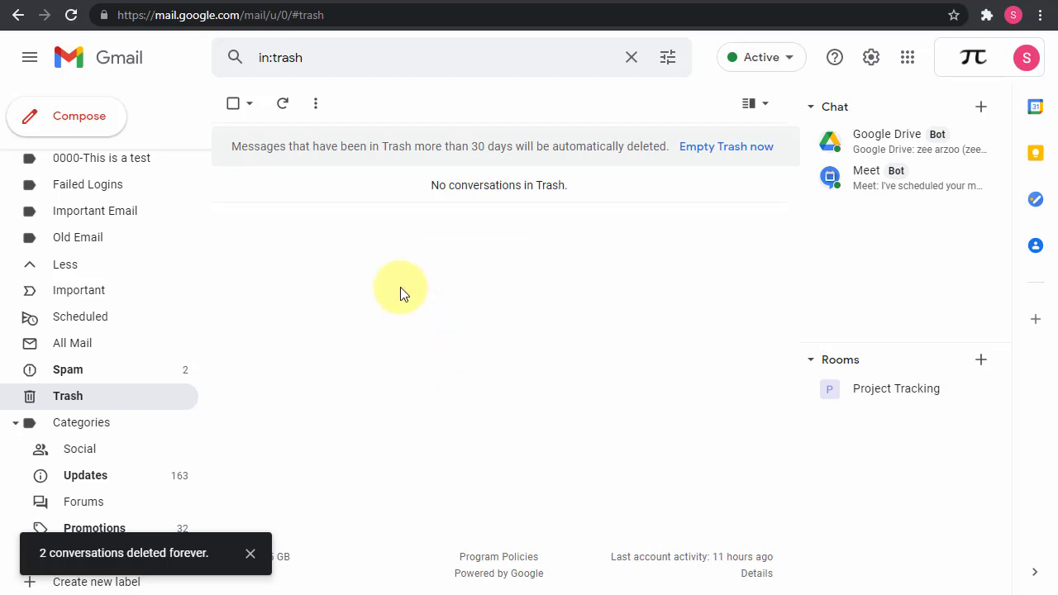
Step: Return to the Gmail inbox to check the remaining messages
scroll(94, 295, "up", 3)
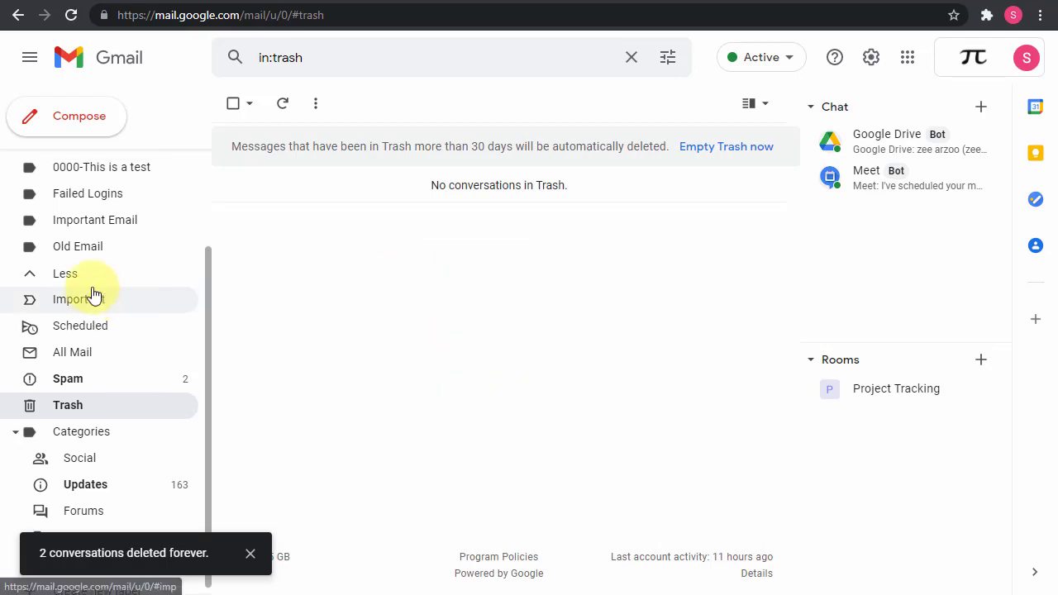
left_click(92, 167)
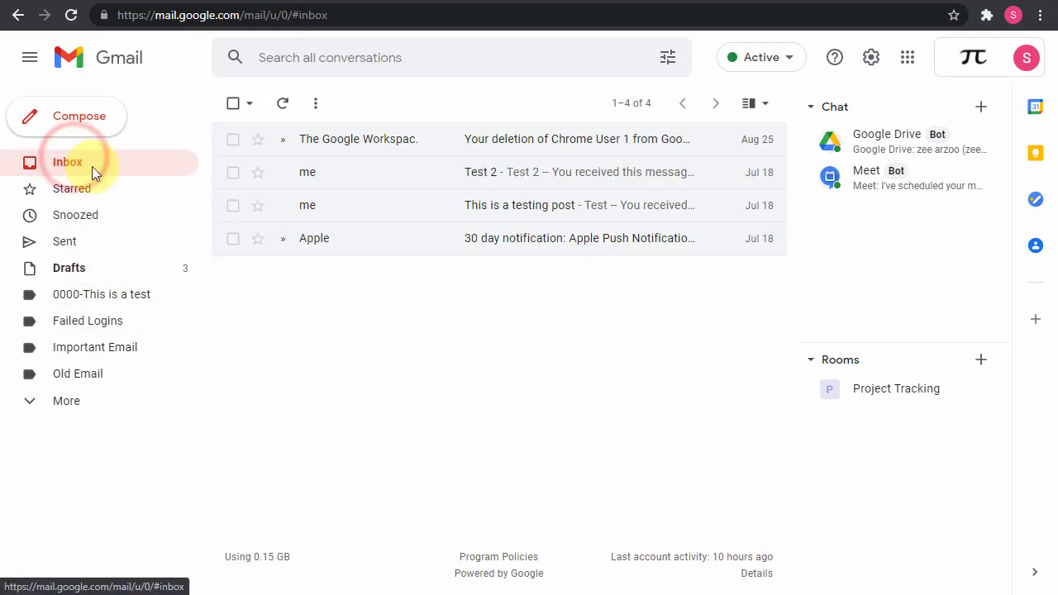
left_click(402, 340)
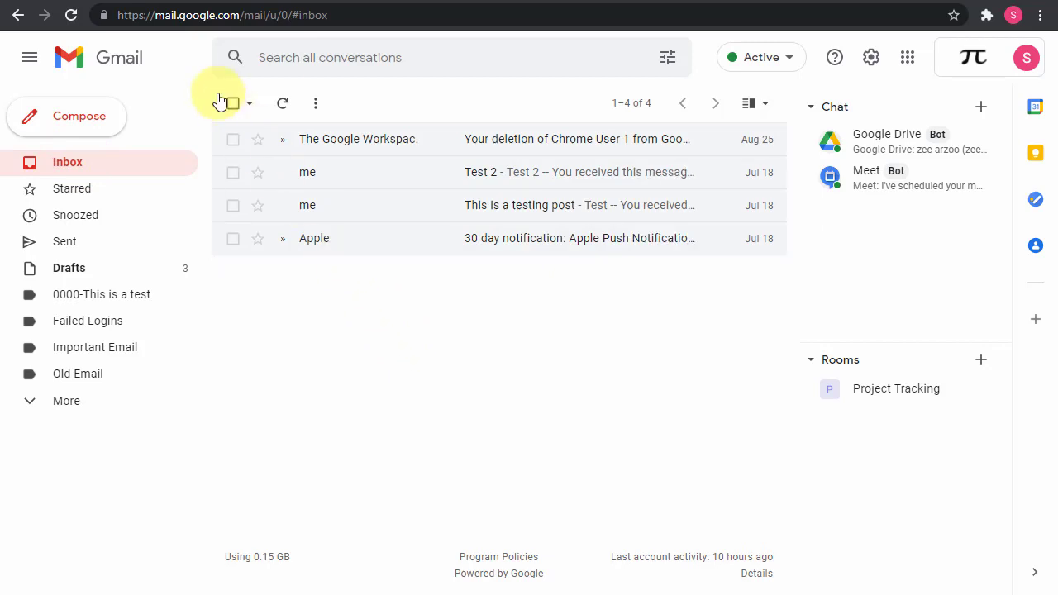
Step: Go to the Google Admin console at admin.google.com and open the list of users
left_click(142, 15)
type("admin.google.com")
key("Return")
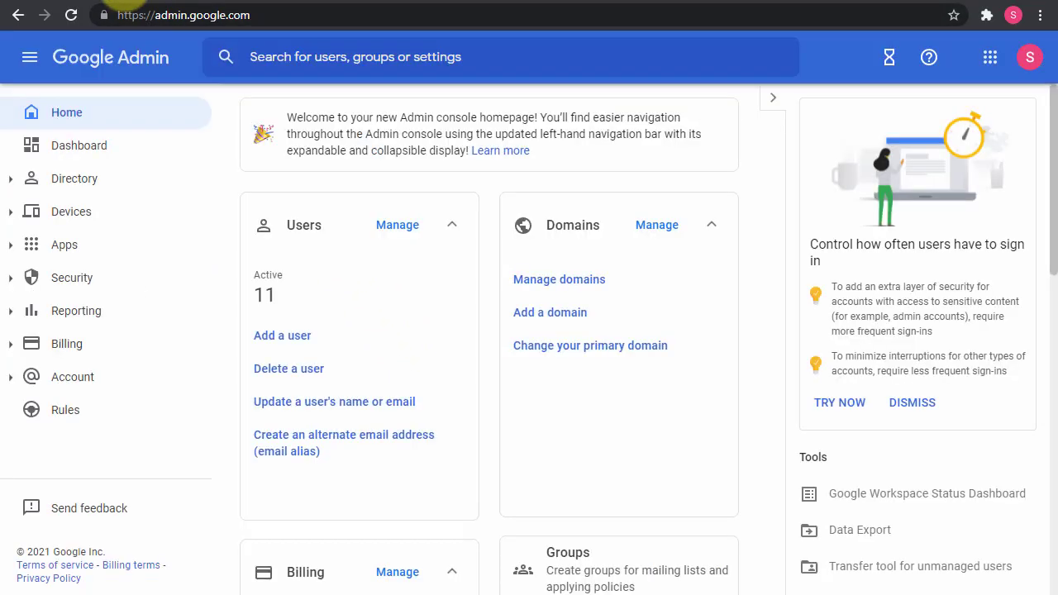
left_click(303, 231)
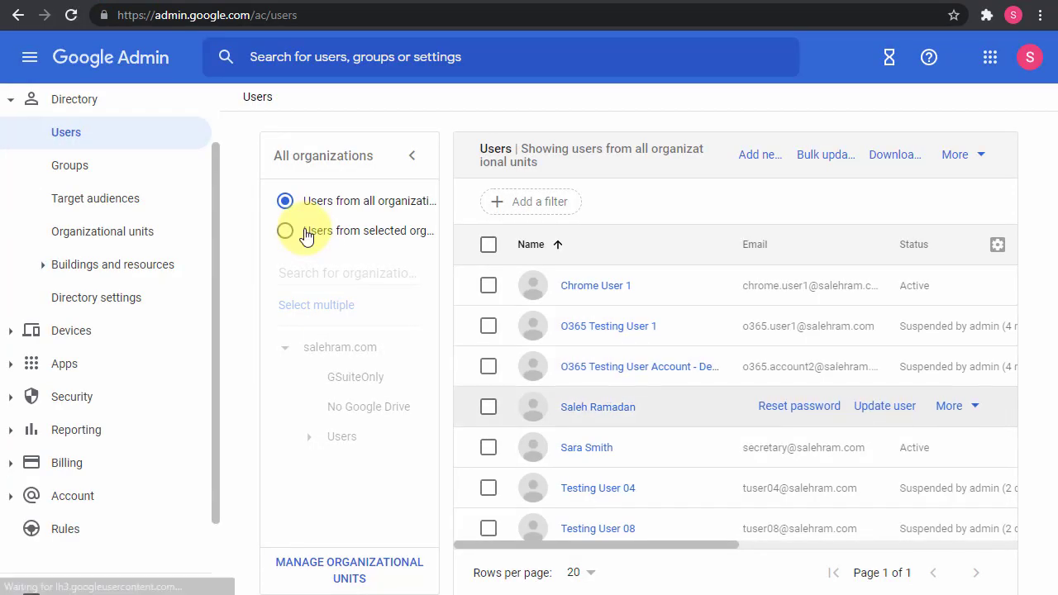
Step: View the administrator account's details page, and check the additional actions offered for that account in the user list
left_click(598, 406)
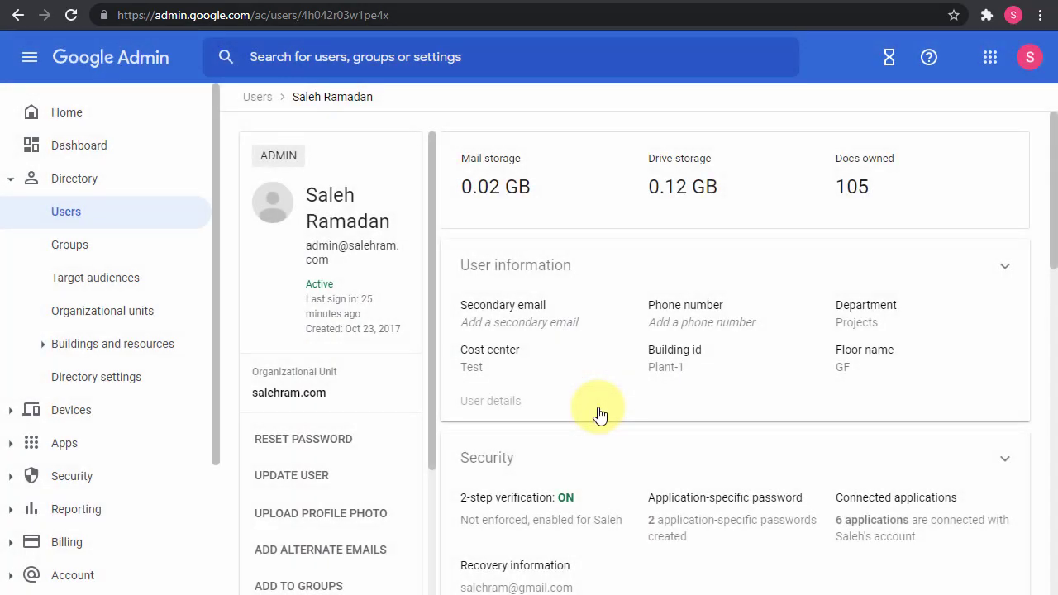
left_click(95, 218)
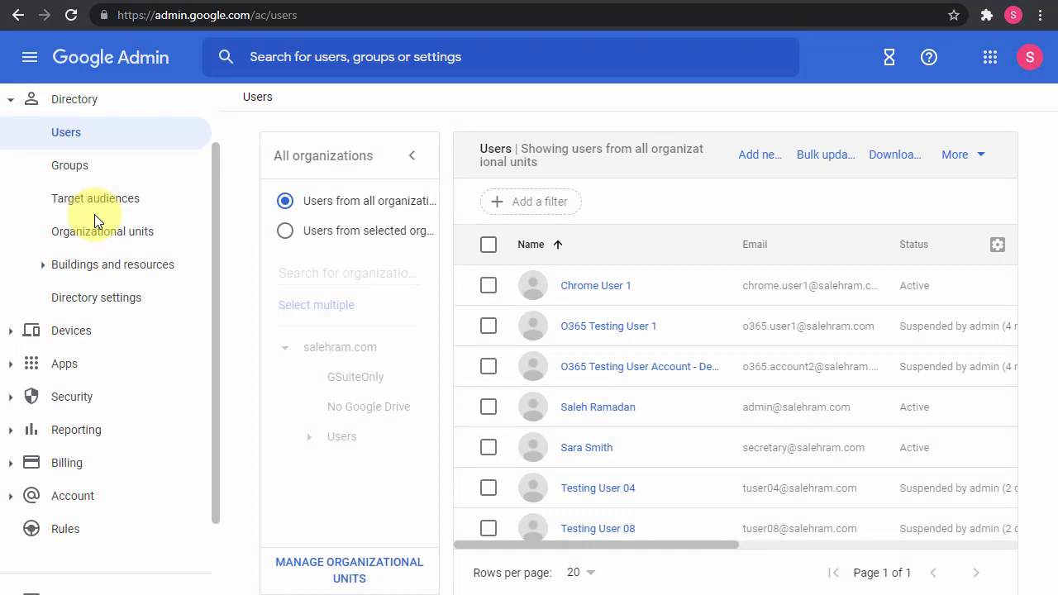
left_click(980, 409)
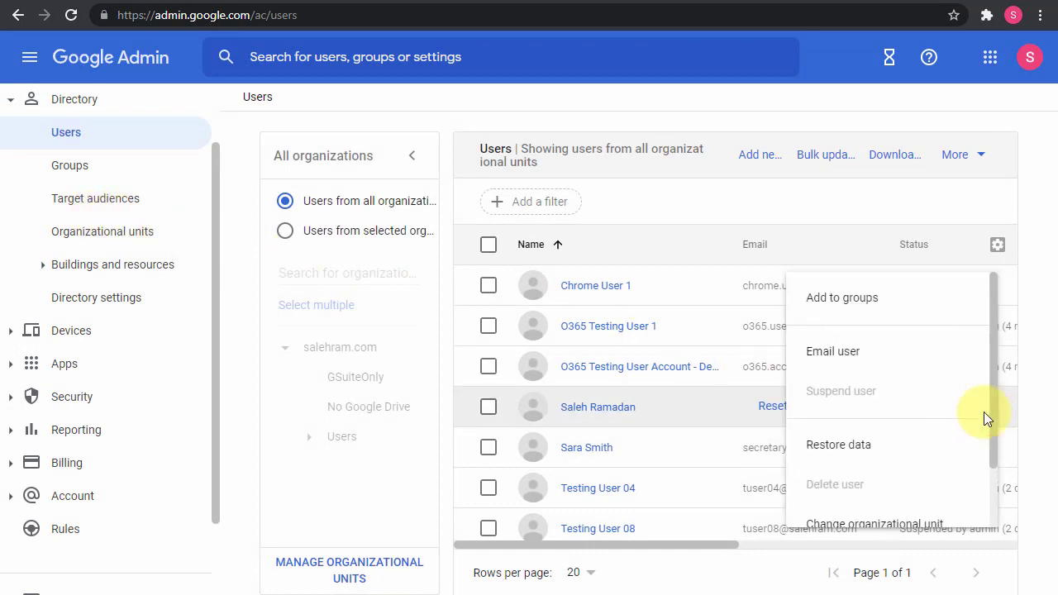
left_click(1039, 429)
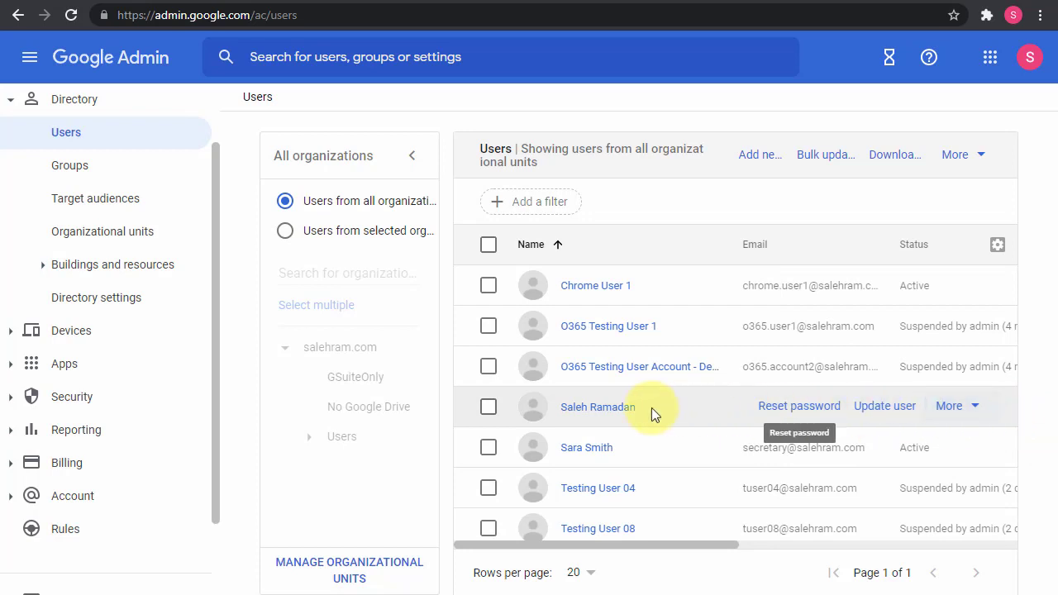
Step: Open the administrator account's details page and start Restore data for that user
left_click(598, 408)
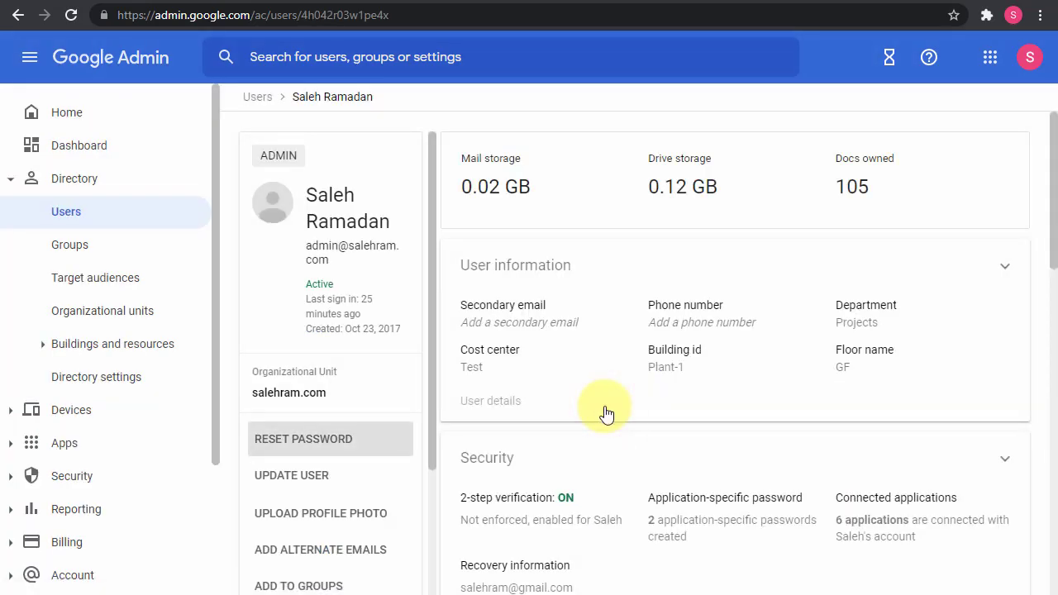
key("Tab")
key("Tab")
key("Tab")
key("Tab")
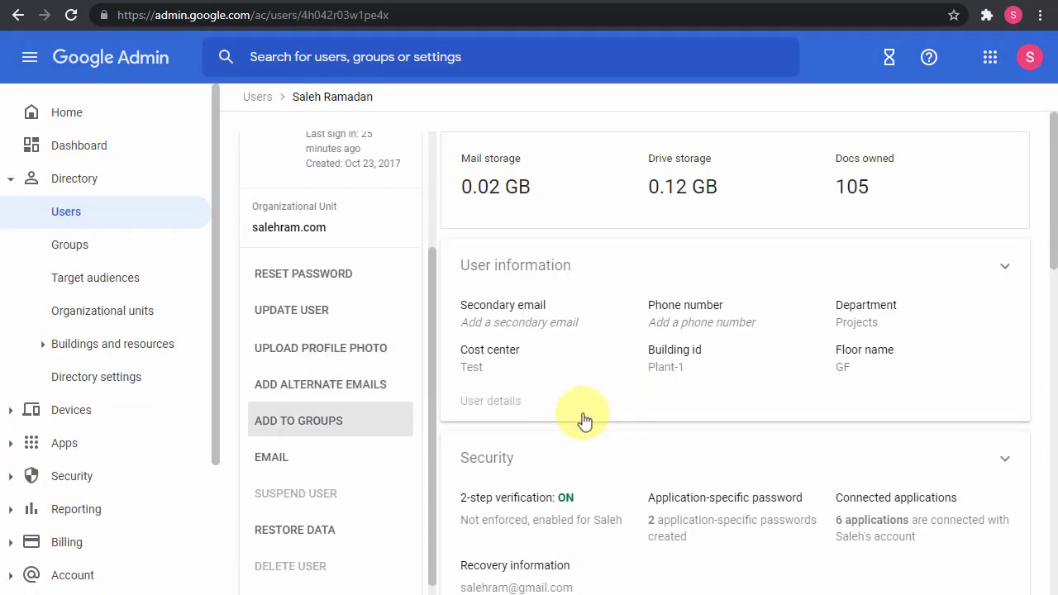
left_click(335, 497)
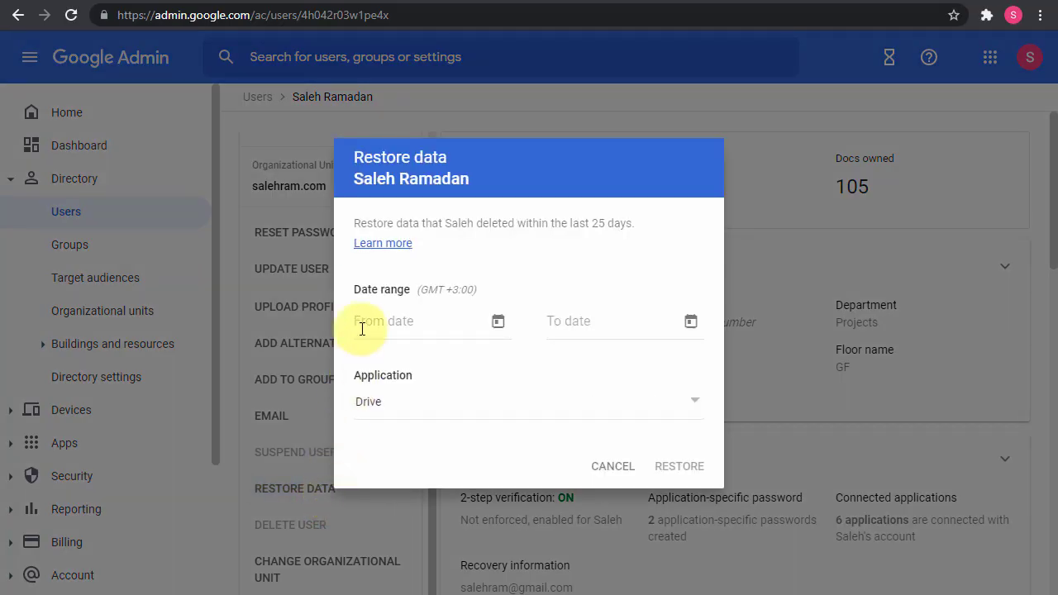
Step: Set the restore date range from Aug 26, 2021 to Aug 27, 2021
left_click(435, 329)
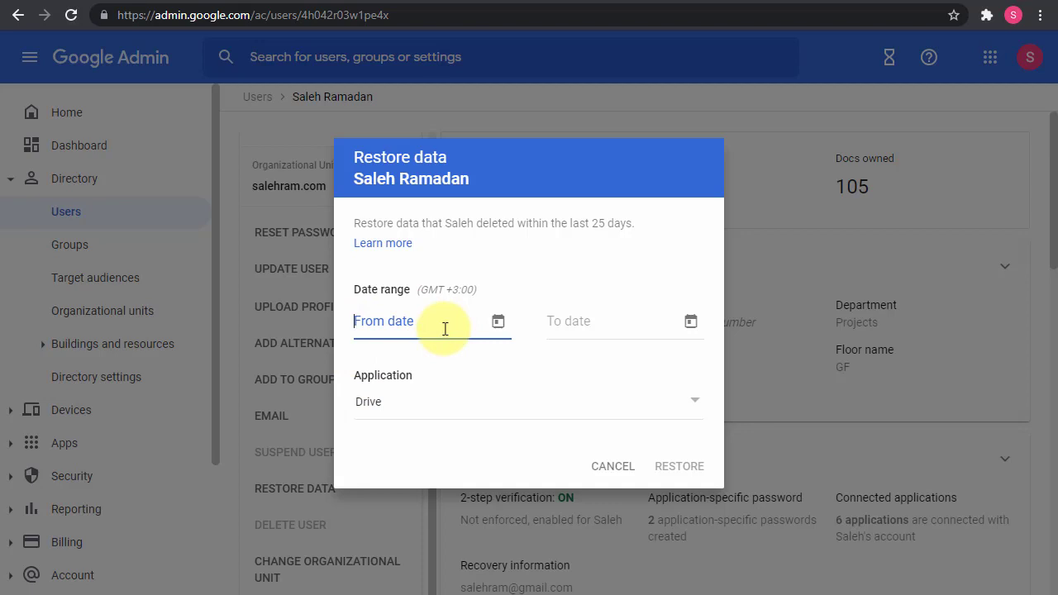
left_click(499, 325)
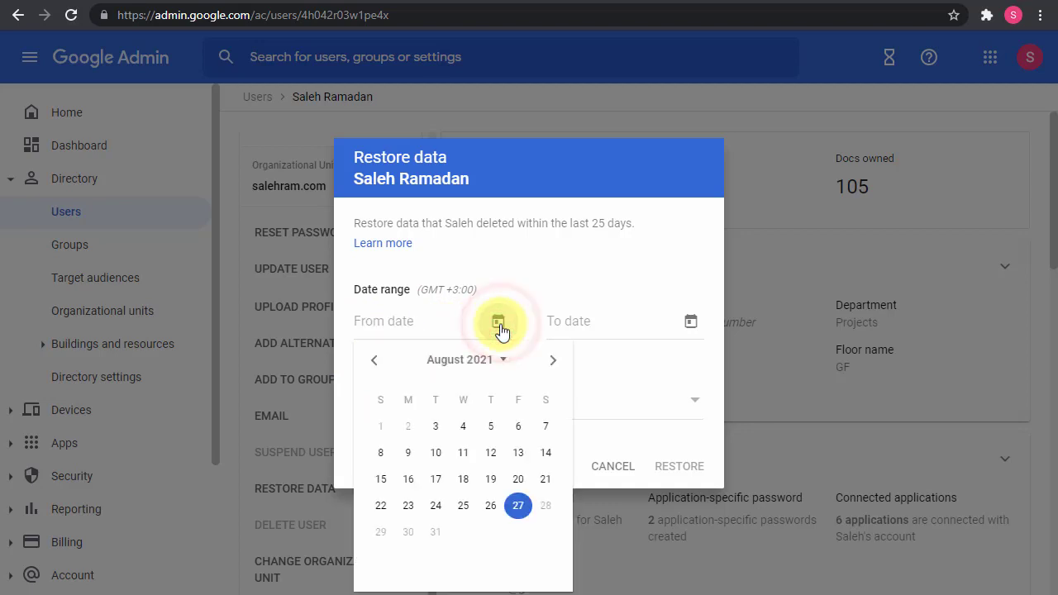
left_click(491, 505)
left_click(691, 322)
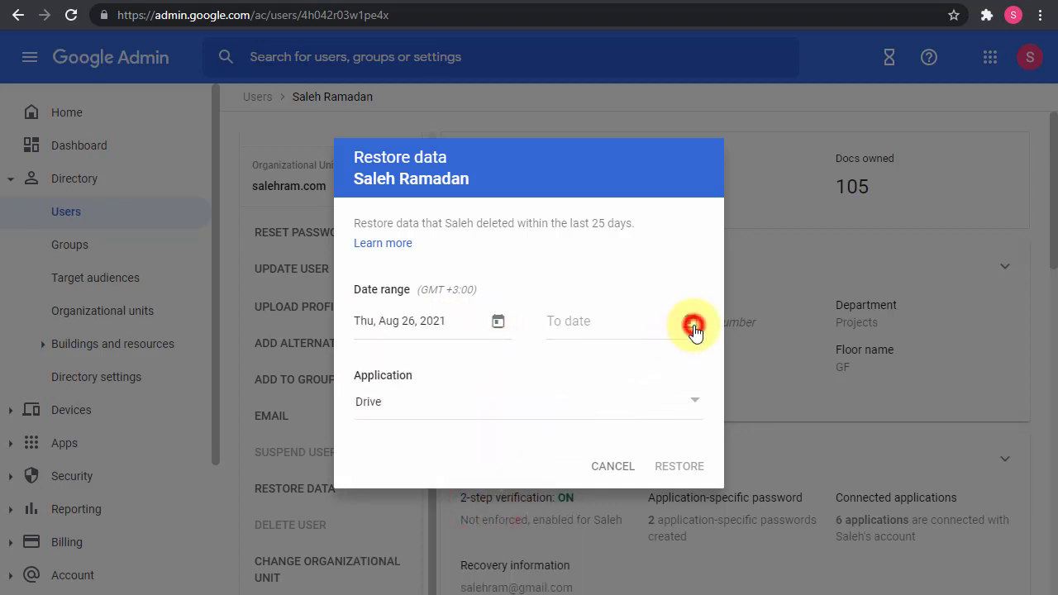
left_click(711, 504)
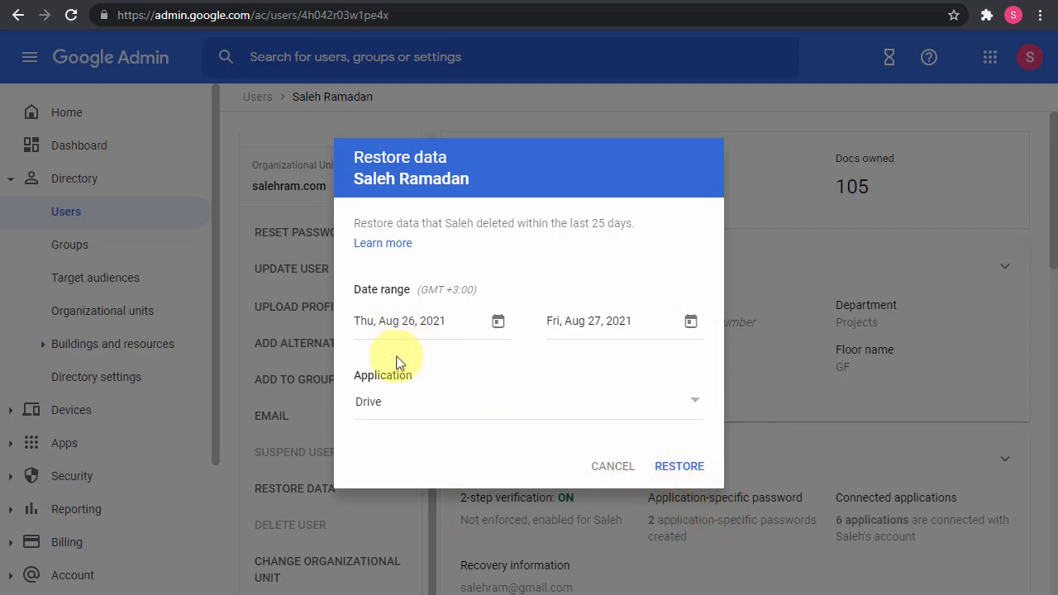
Step: Set the application to Gmail and restore the user's deleted data for the chosen date range
left_click(395, 418)
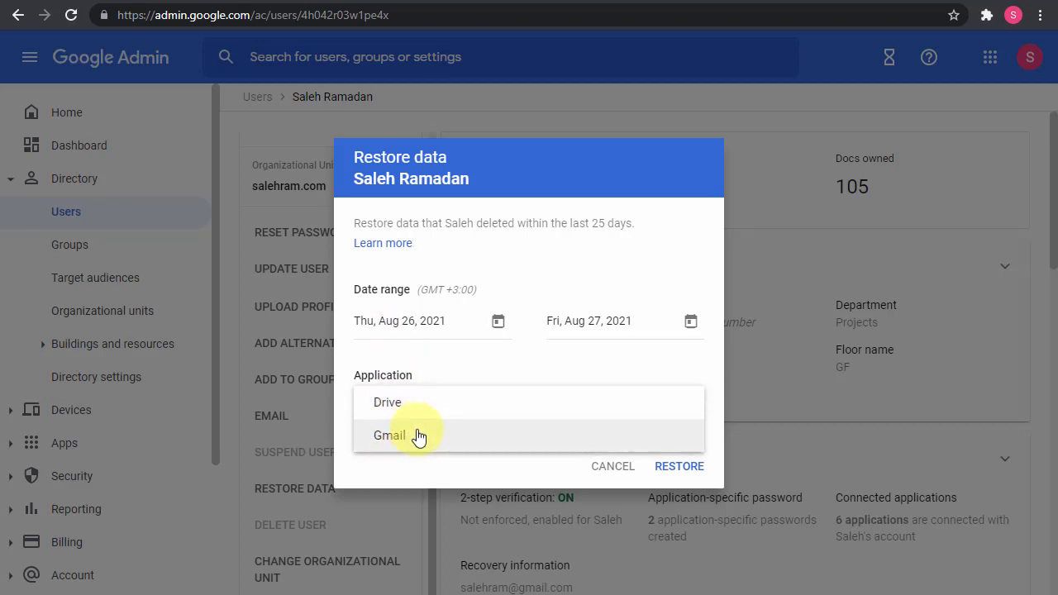
left_click(413, 433)
left_click(370, 409)
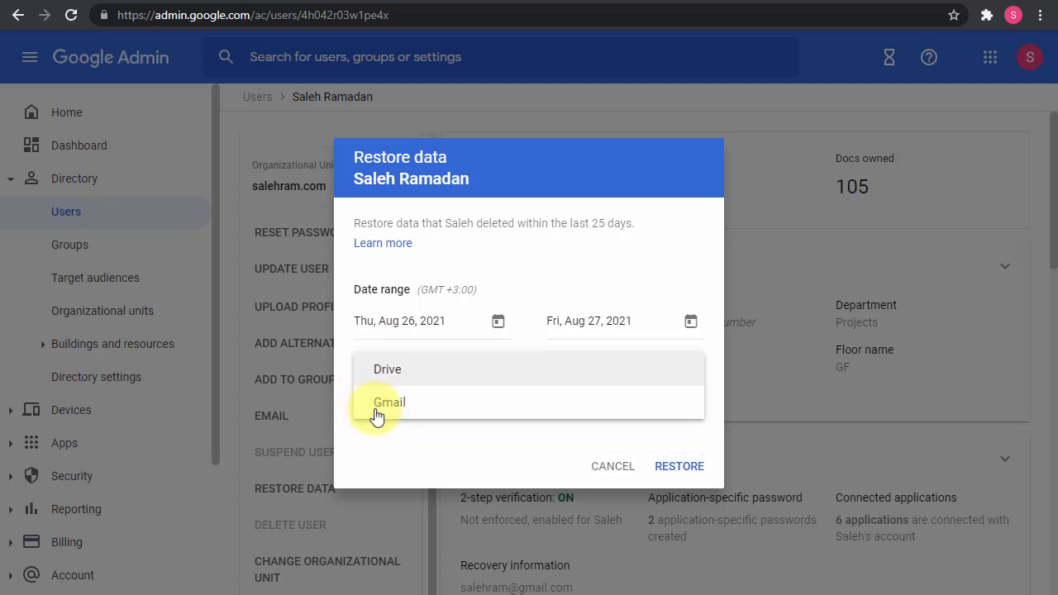
left_click(401, 427)
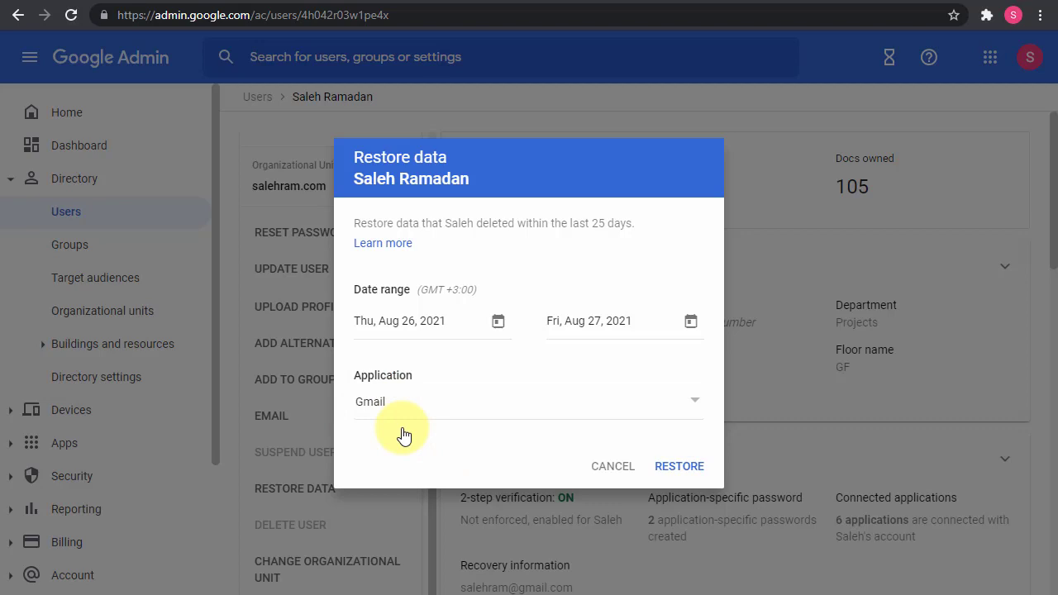
left_click(463, 404)
left_click(395, 374)
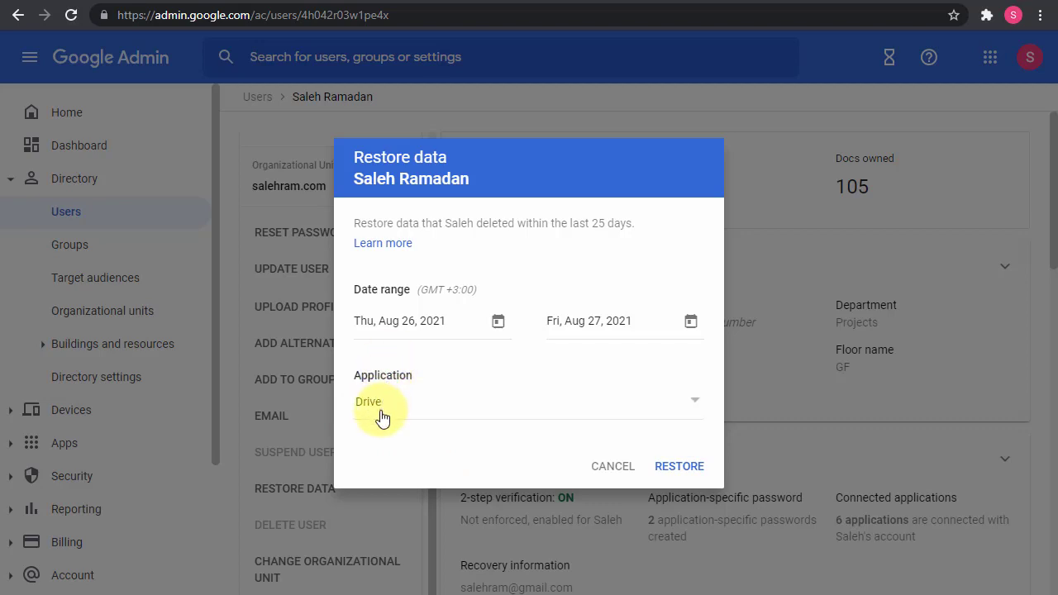
left_click(383, 413)
left_click(401, 440)
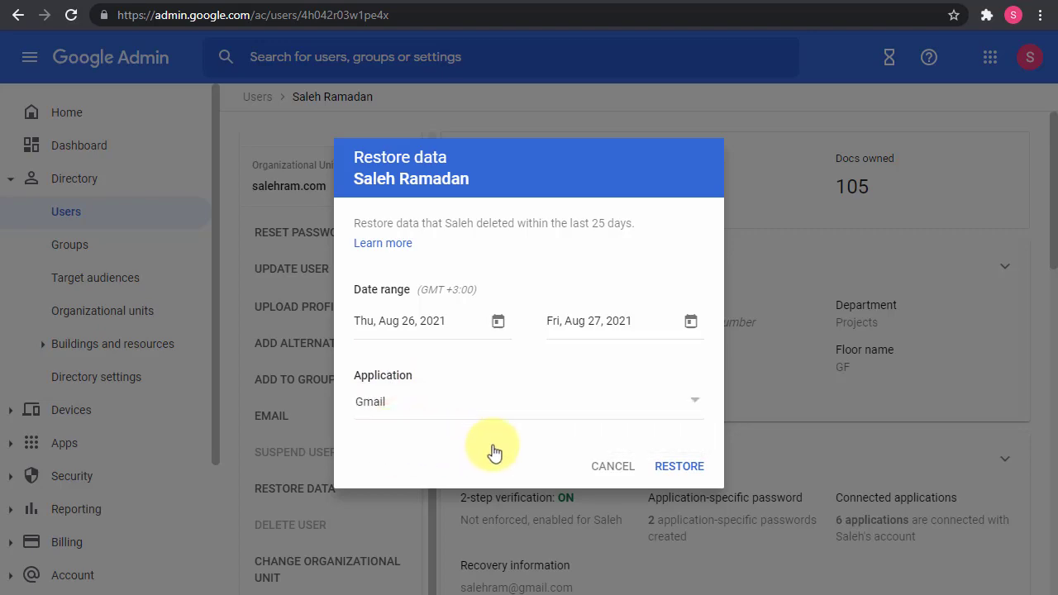
left_click(676, 467)
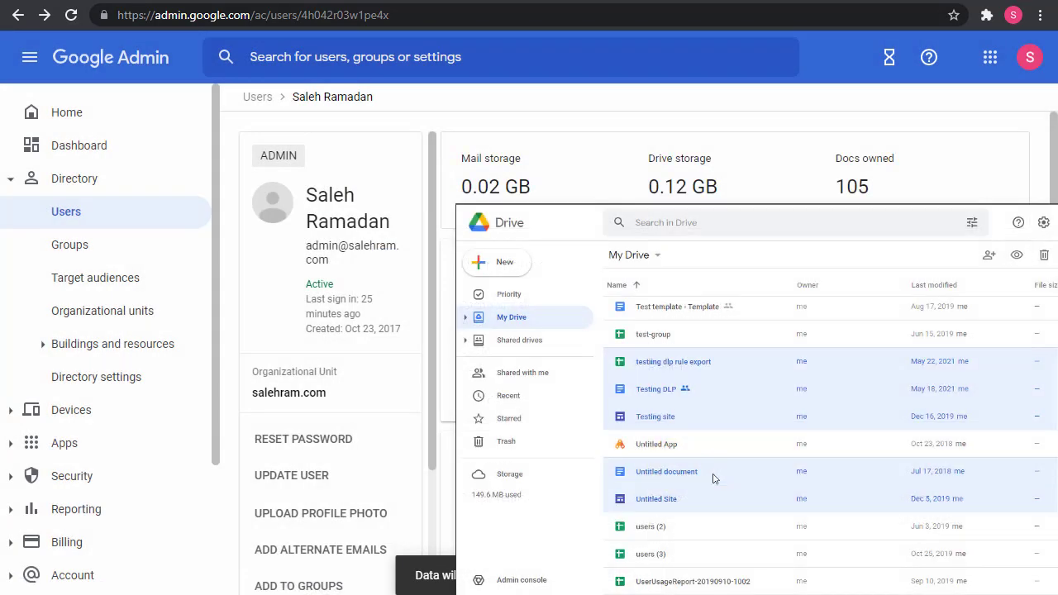
Step: In Google Drive, move the selected testiing dlp rule export, Testing DLP, Testing site, Untitled document and Untitled Site files to the trash
right_click(716, 477)
left_click(780, 460)
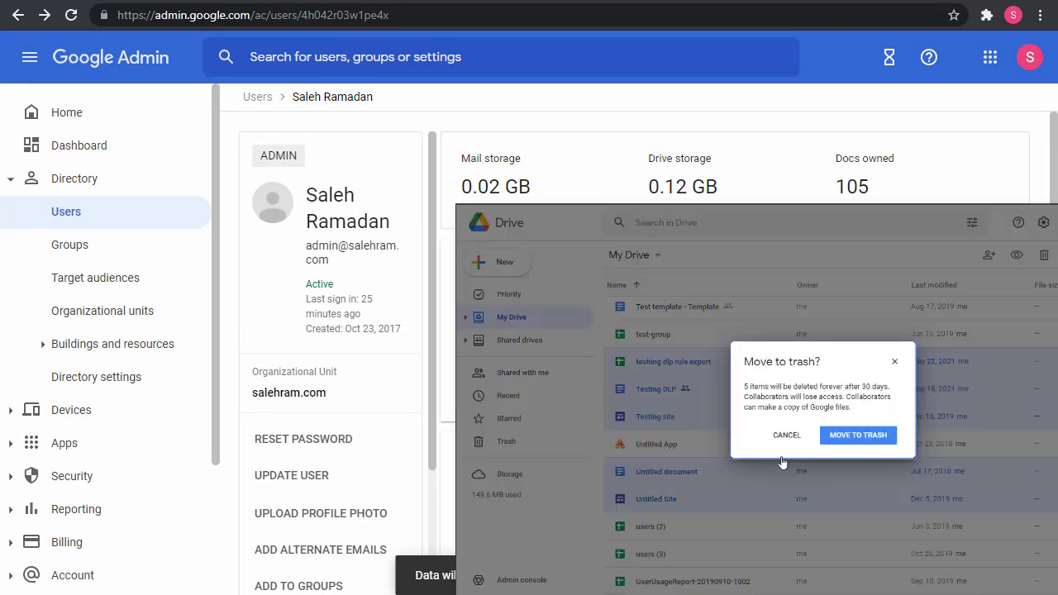
left_click(875, 445)
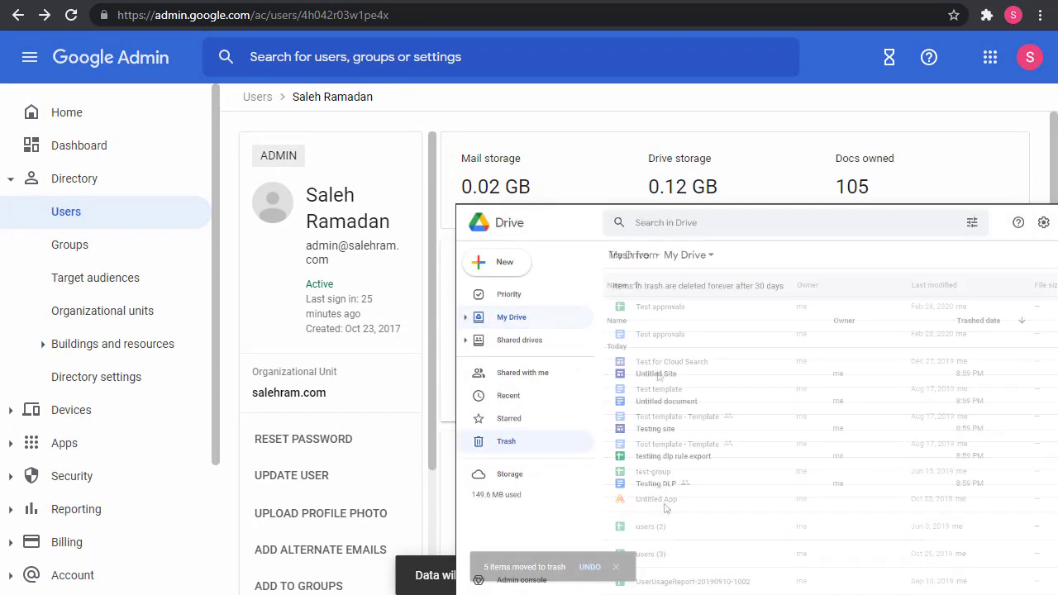
Step: Select all five files in the Drive trash and delete them forever
left_click_drag(815, 539, 700, 379)
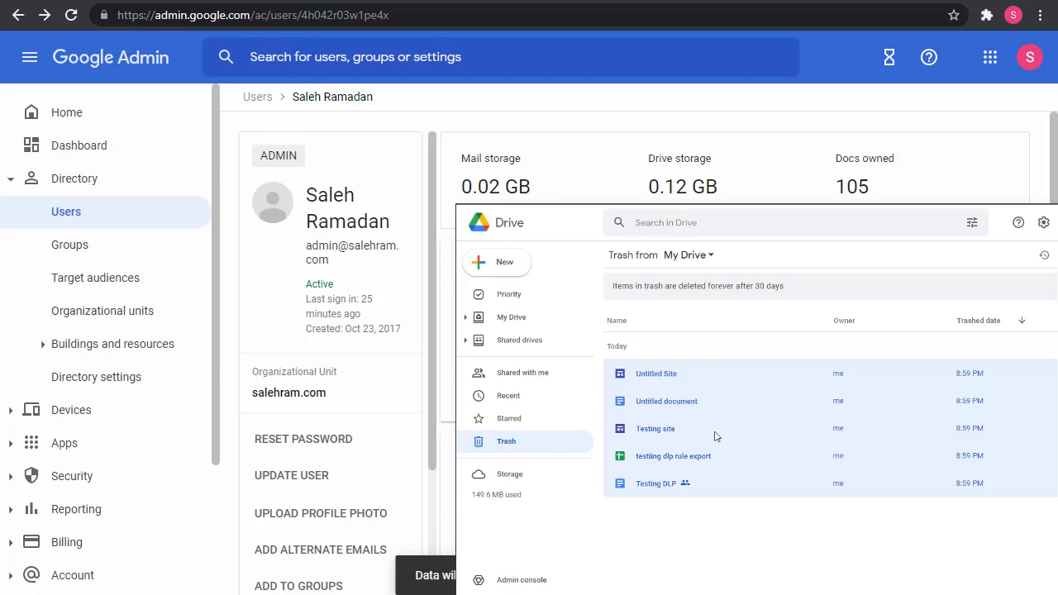
right_click(716, 434)
left_click(768, 471)
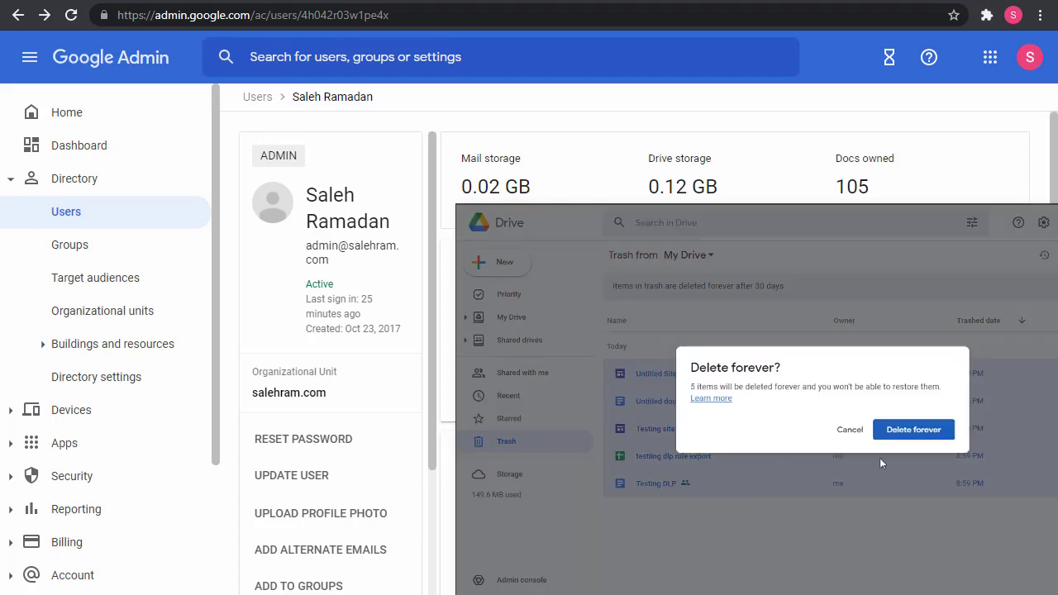
left_click(885, 436)
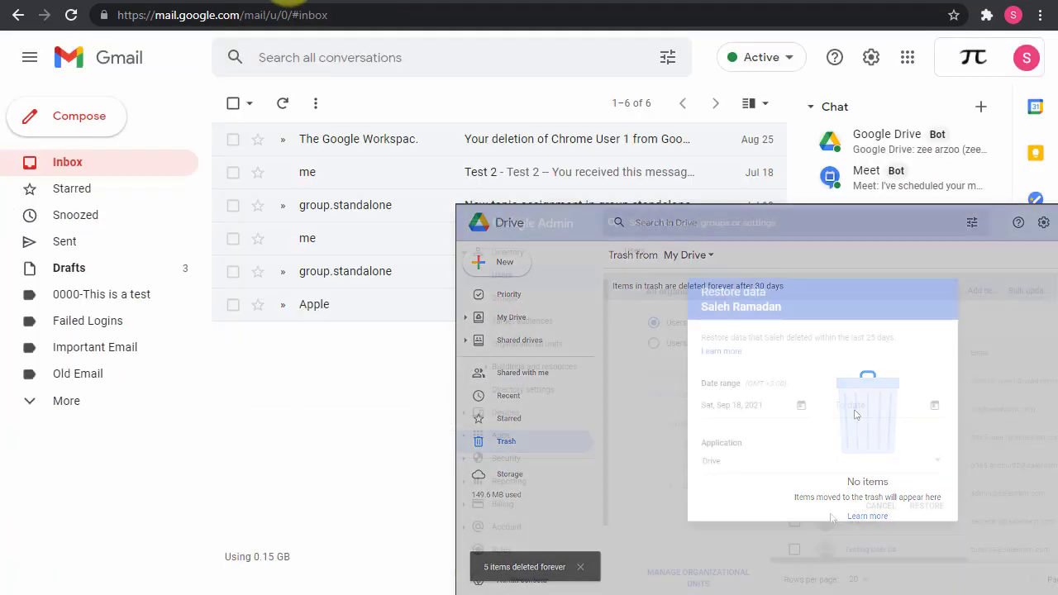
Step: In the Admin console's Restore data dialog for Drive, set the end date to Sep 19, 2021
left_click(934, 405)
left_click(855, 534)
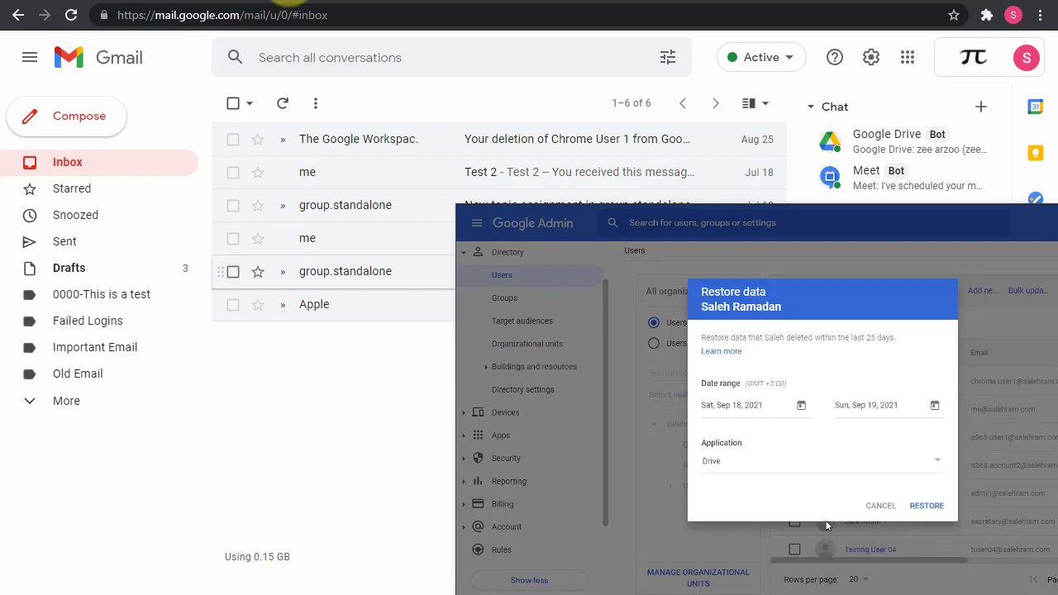
Step: In the Gmail inbox, select the two group.standalone conversations
left_click(233, 271)
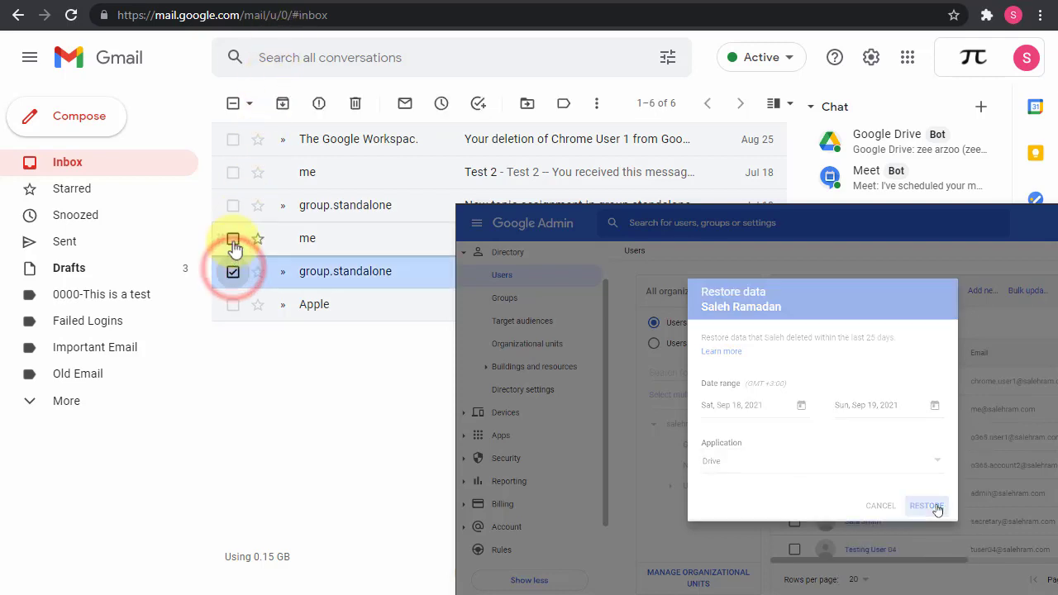
left_click(233, 205)
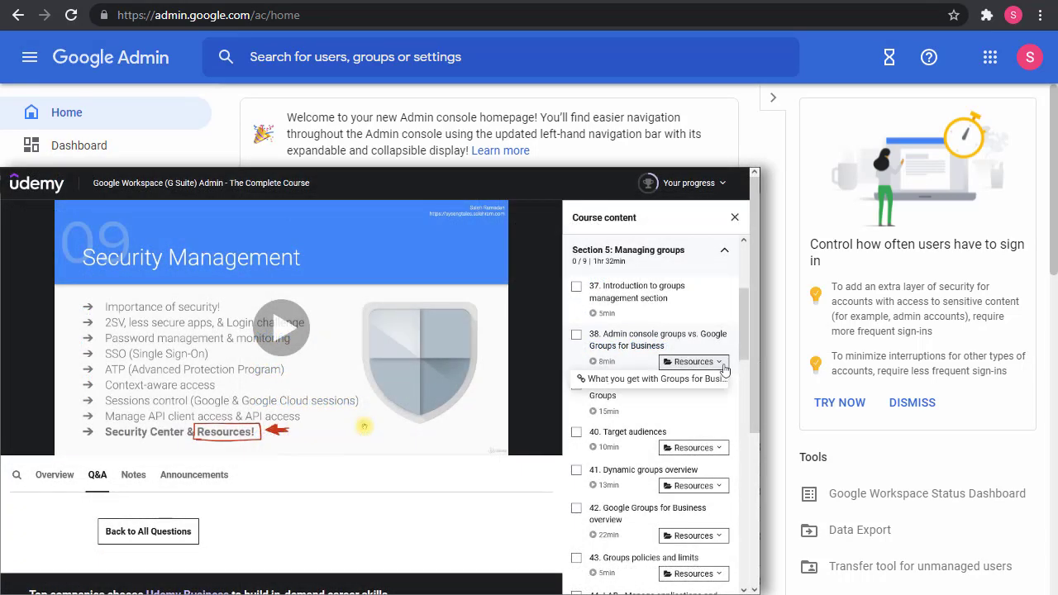
Step: Browse the Udemy Google Workspace (G Suite) Admin course content and expand its Device management section
left_click_drag(748, 354, 726, 474)
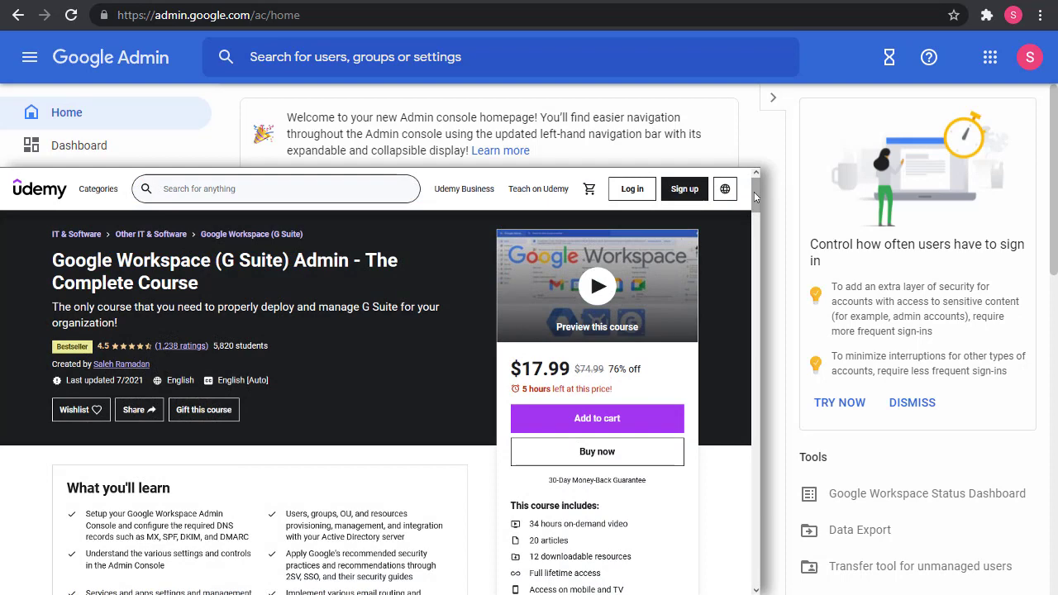
left_click_drag(754, 192, 750, 213)
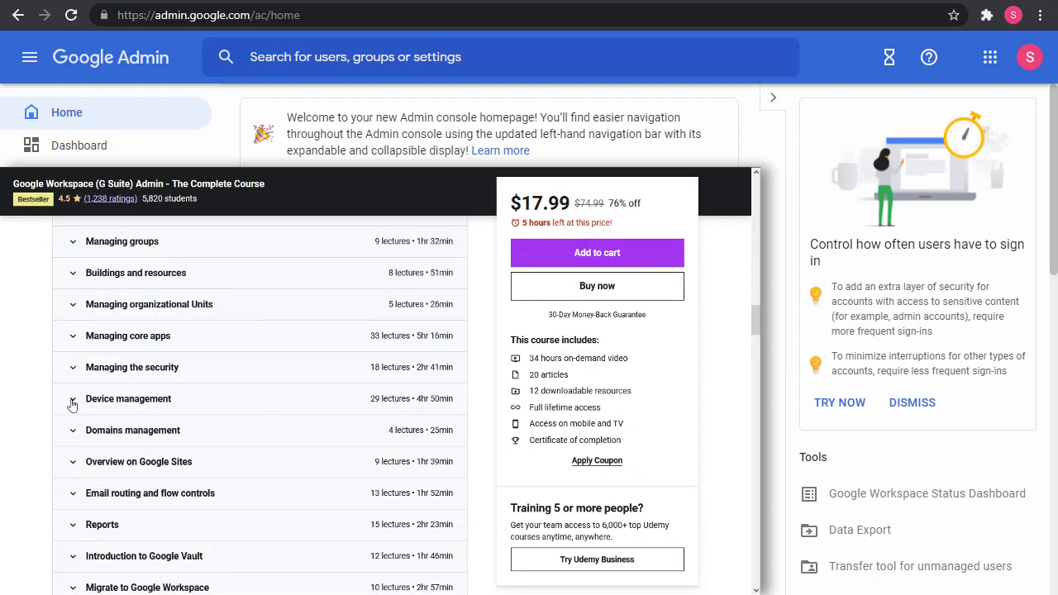
left_click(73, 402)
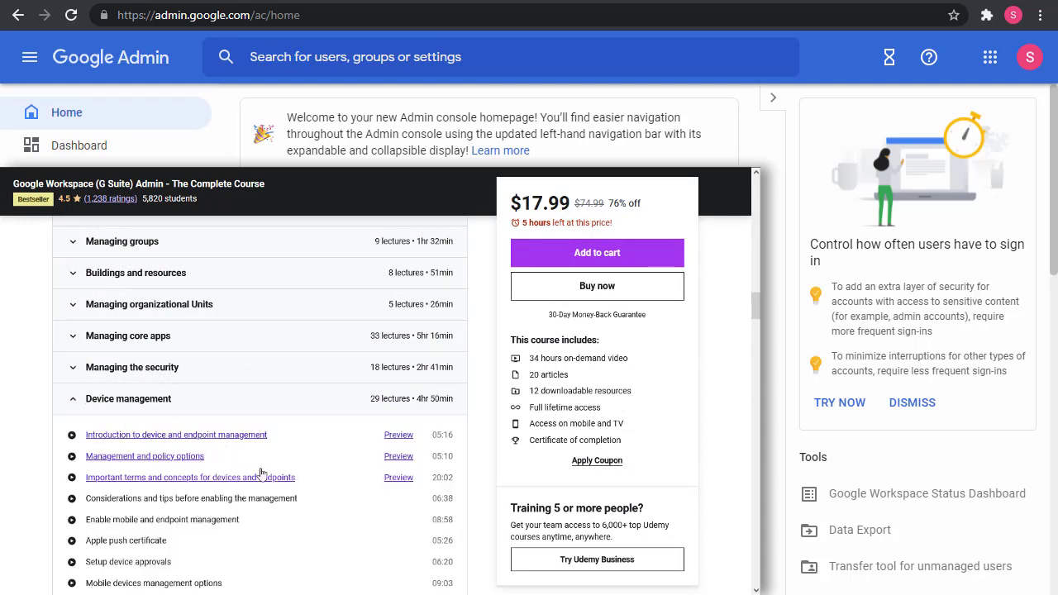